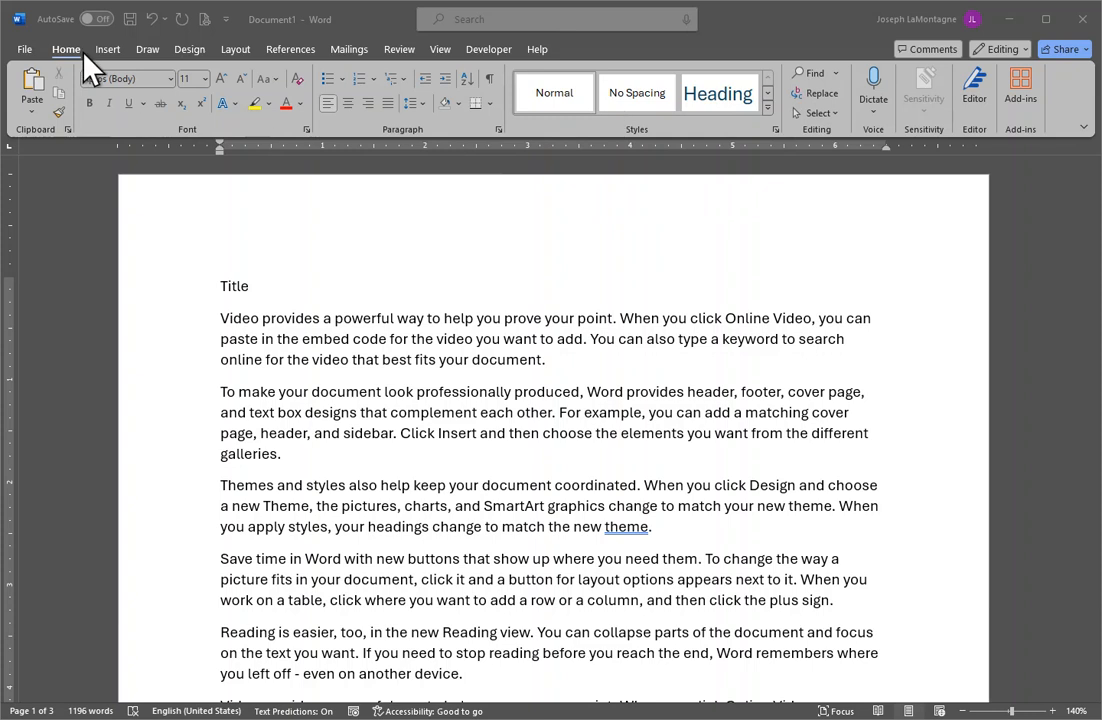
Look through the Draw, Insert, Design, Layout and References tabs, then go back to Home.
click(146, 50)
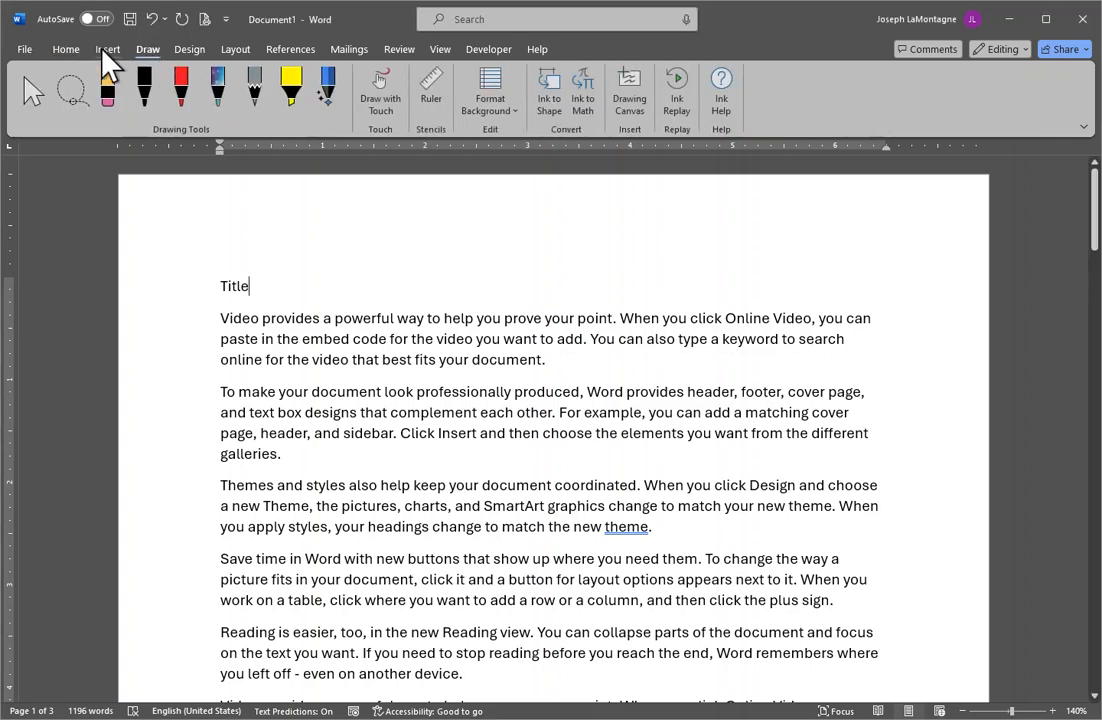
click(108, 52)
click(190, 50)
click(238, 50)
click(292, 50)
click(235, 50)
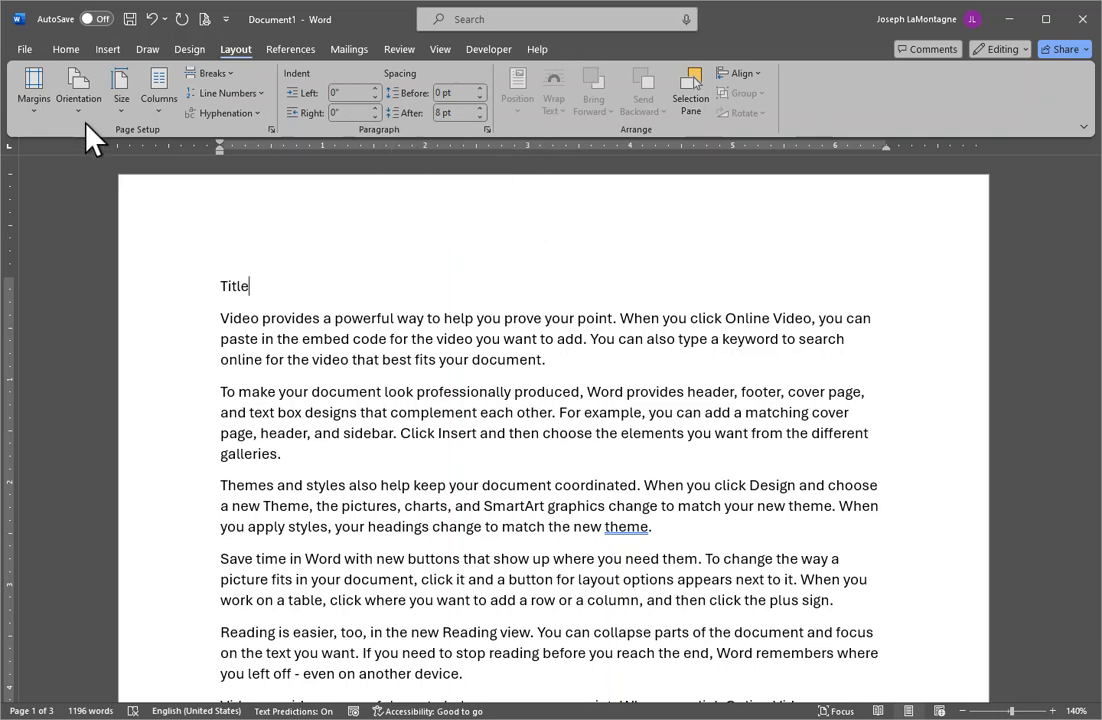
click(68, 49)
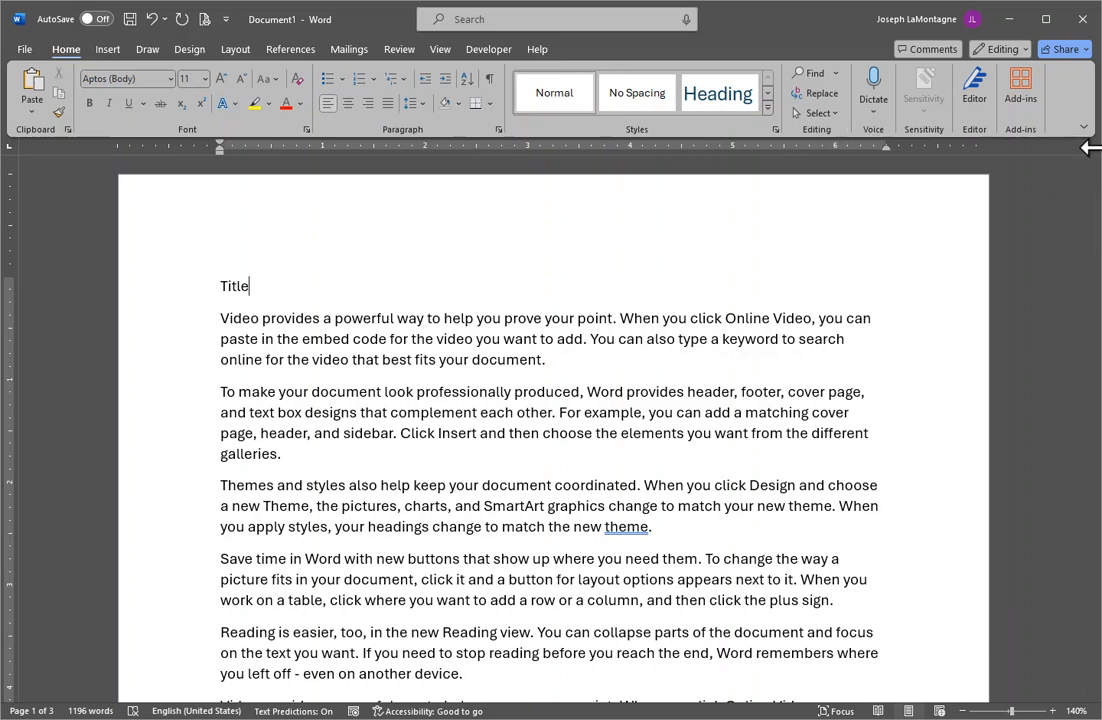
drag(1095, 152, 942, 157)
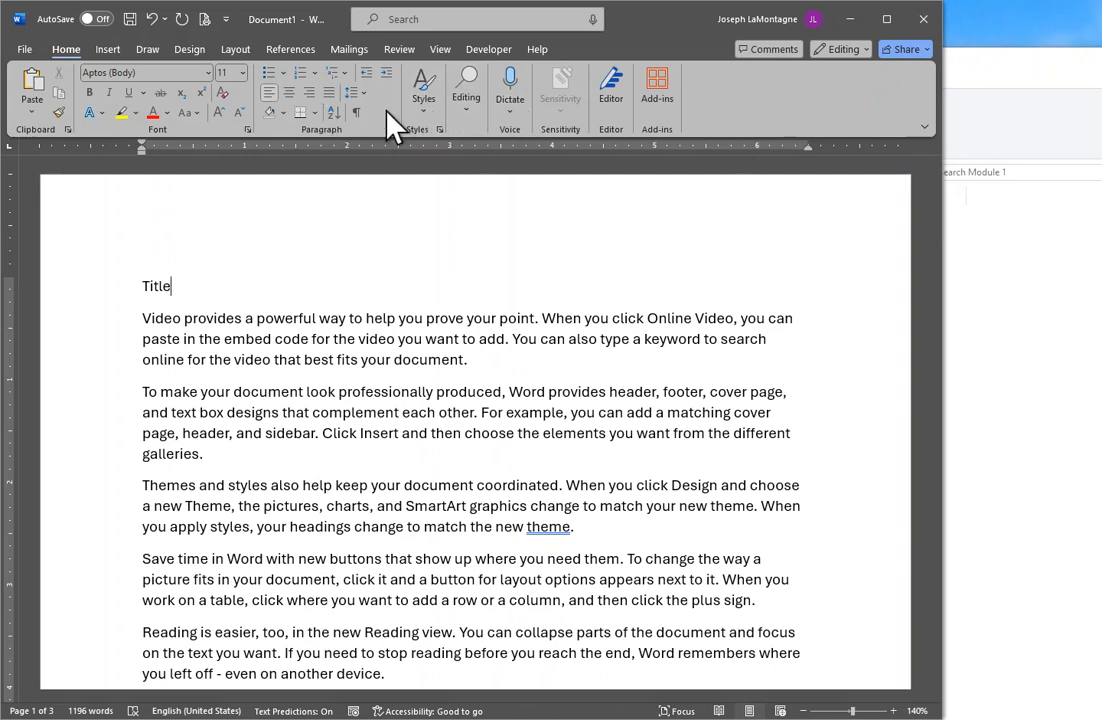
click(467, 105)
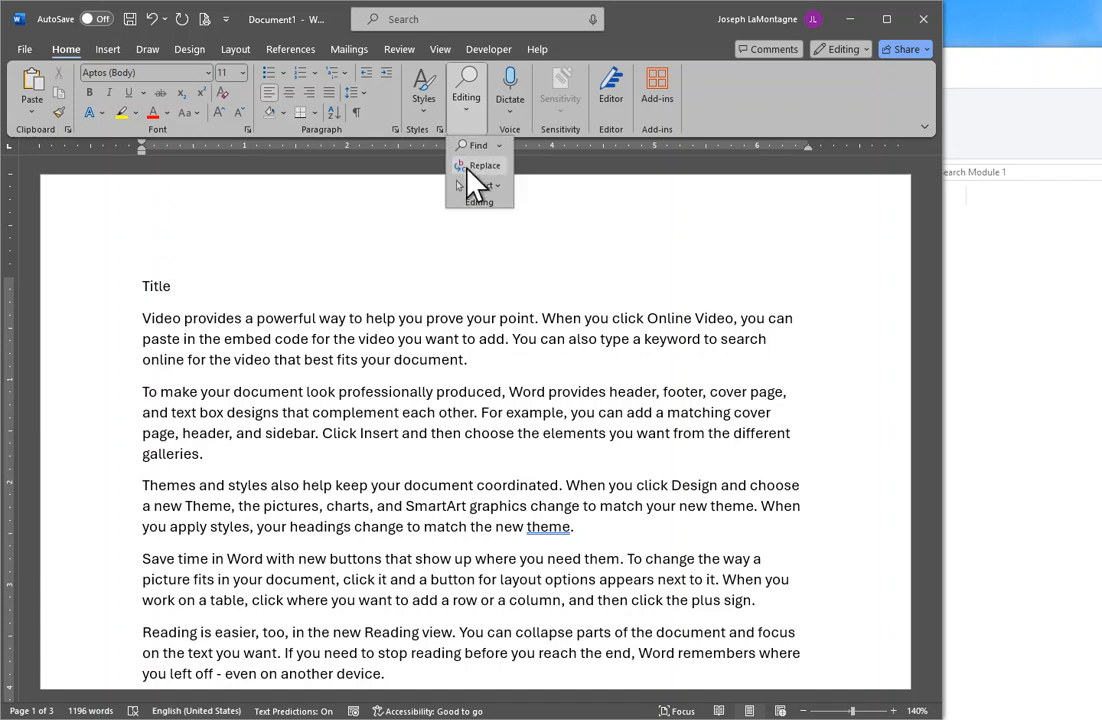
drag(941, 139, 1090, 144)
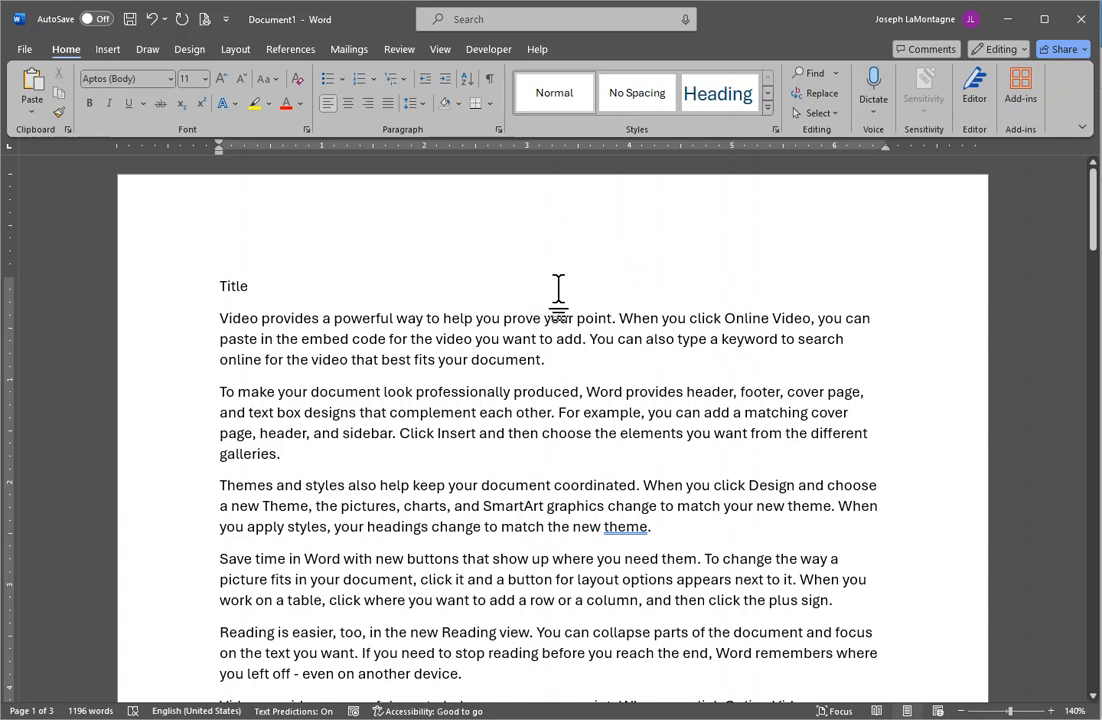
click(306, 129)
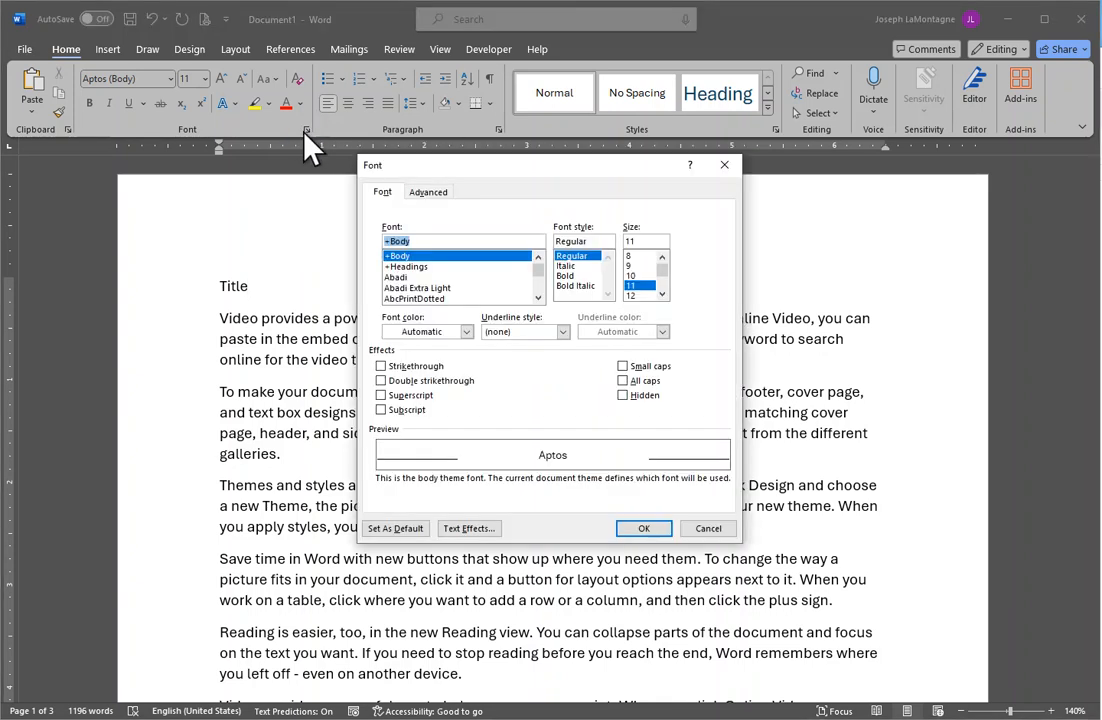
drag(493, 177, 452, 200)
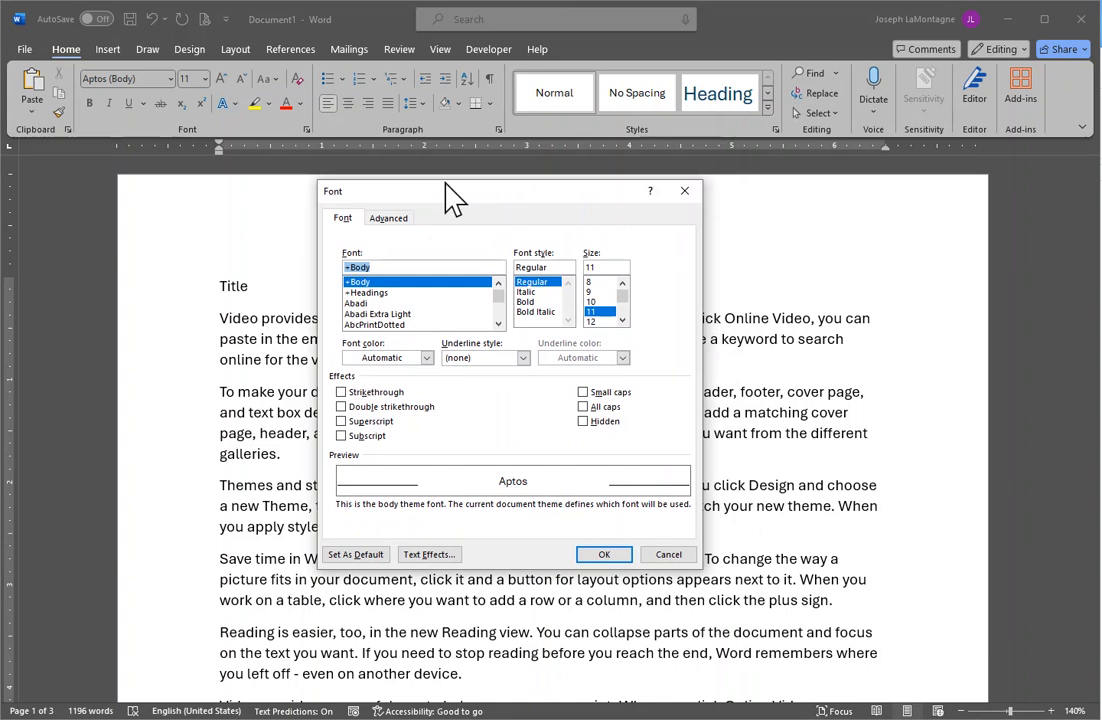
click(388, 220)
click(340, 220)
click(388, 219)
click(346, 220)
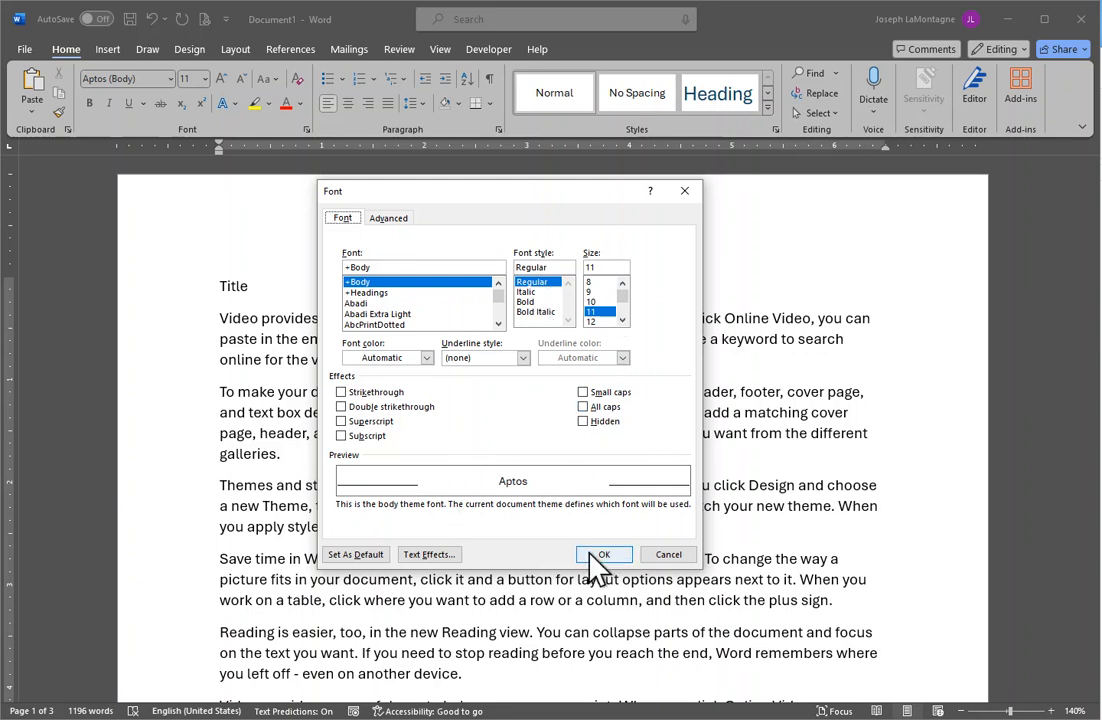
click(668, 555)
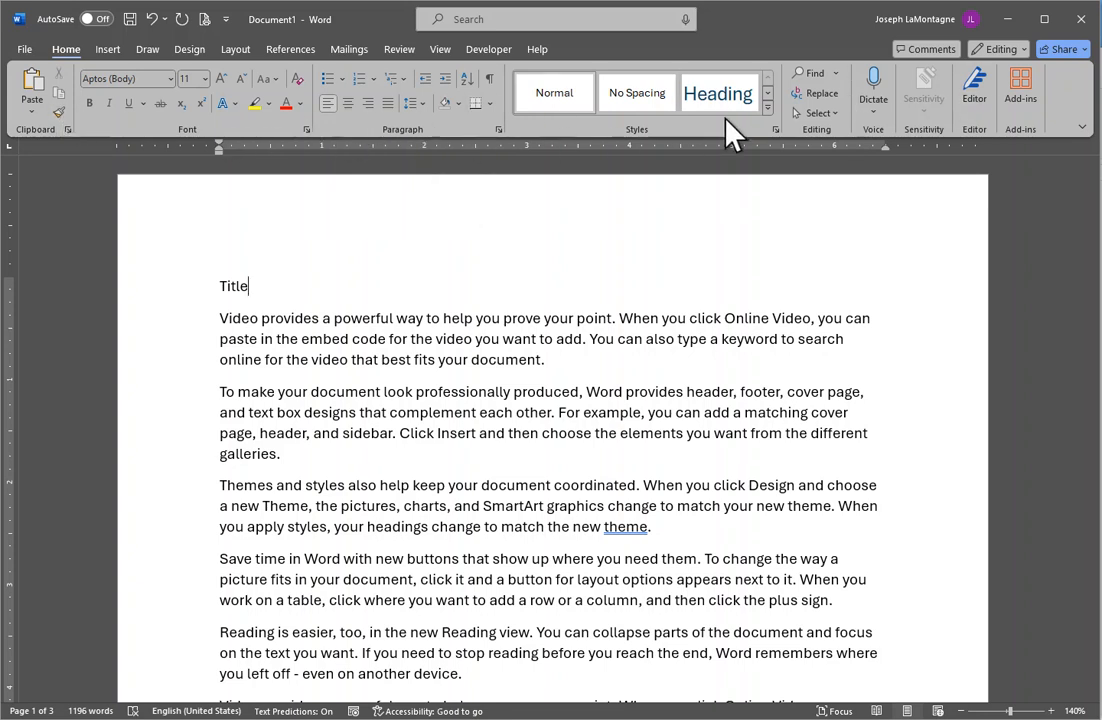
click(108, 52)
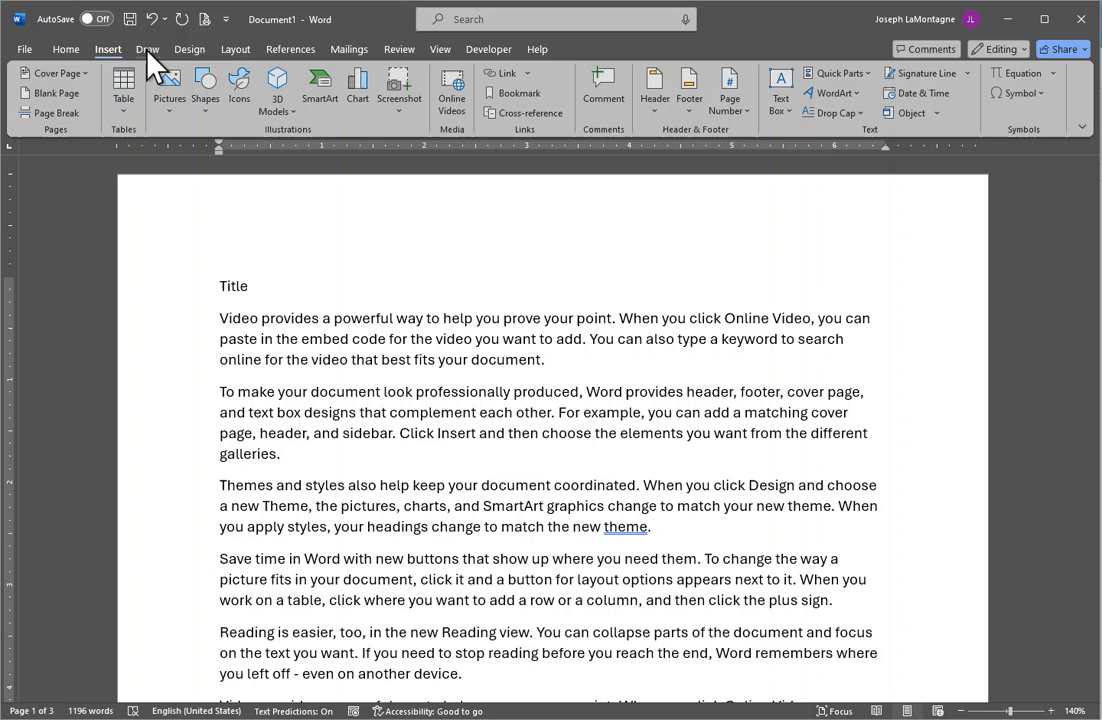
click(147, 50)
click(190, 50)
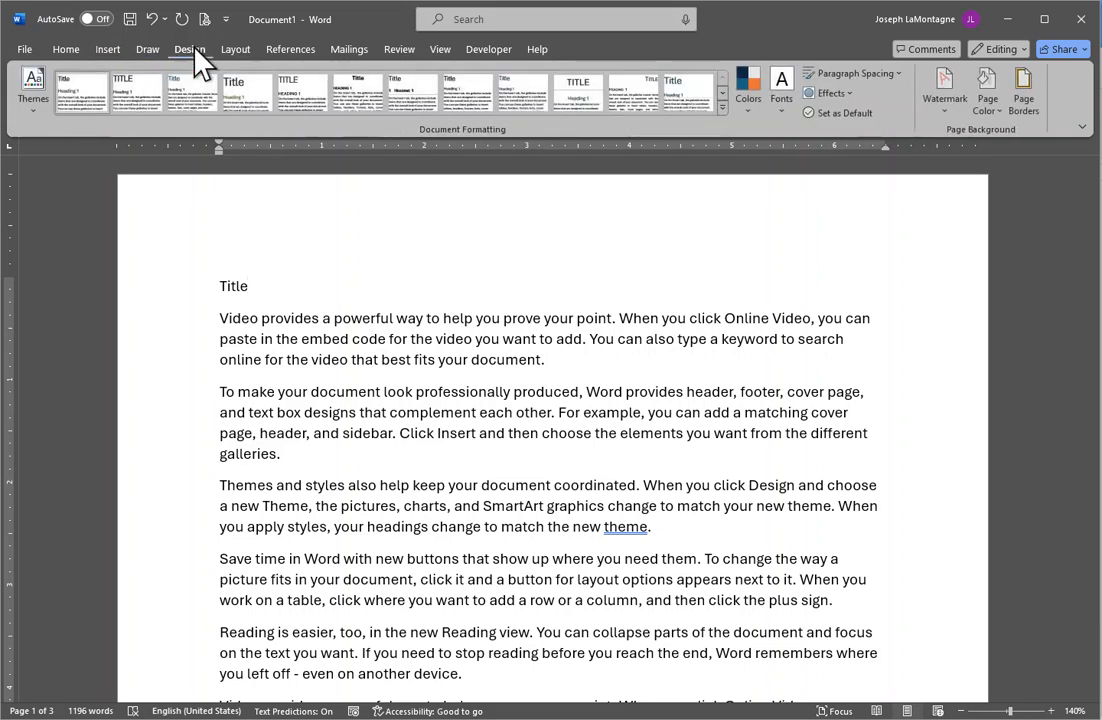
click(238, 50)
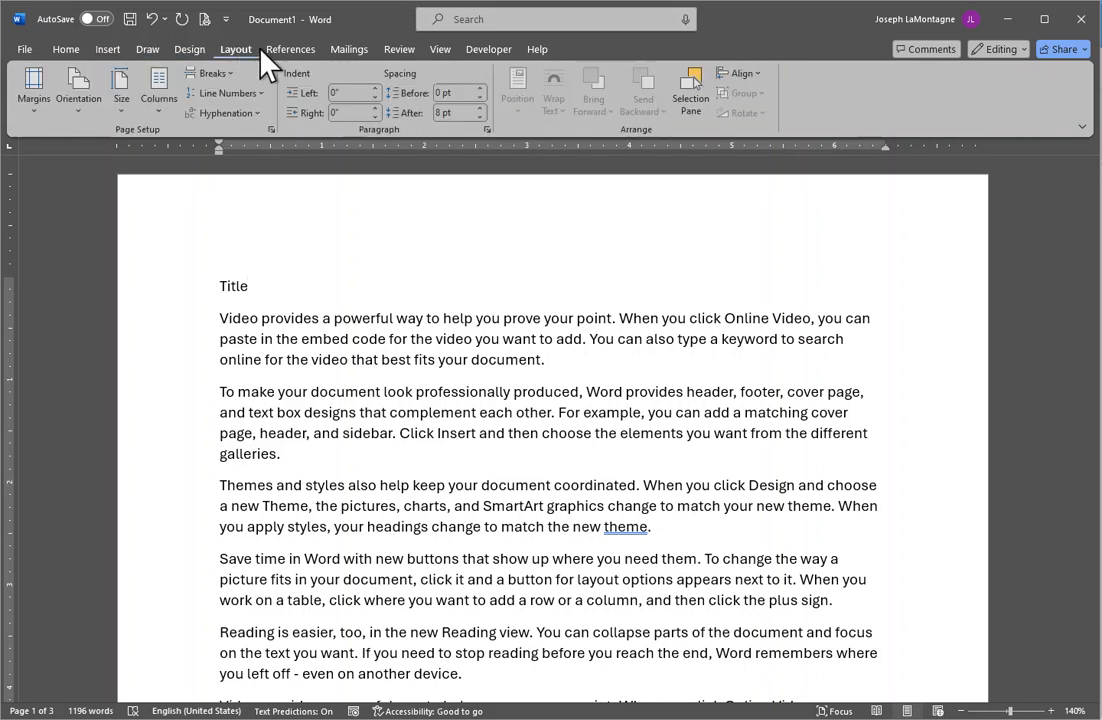
click(285, 52)
click(147, 52)
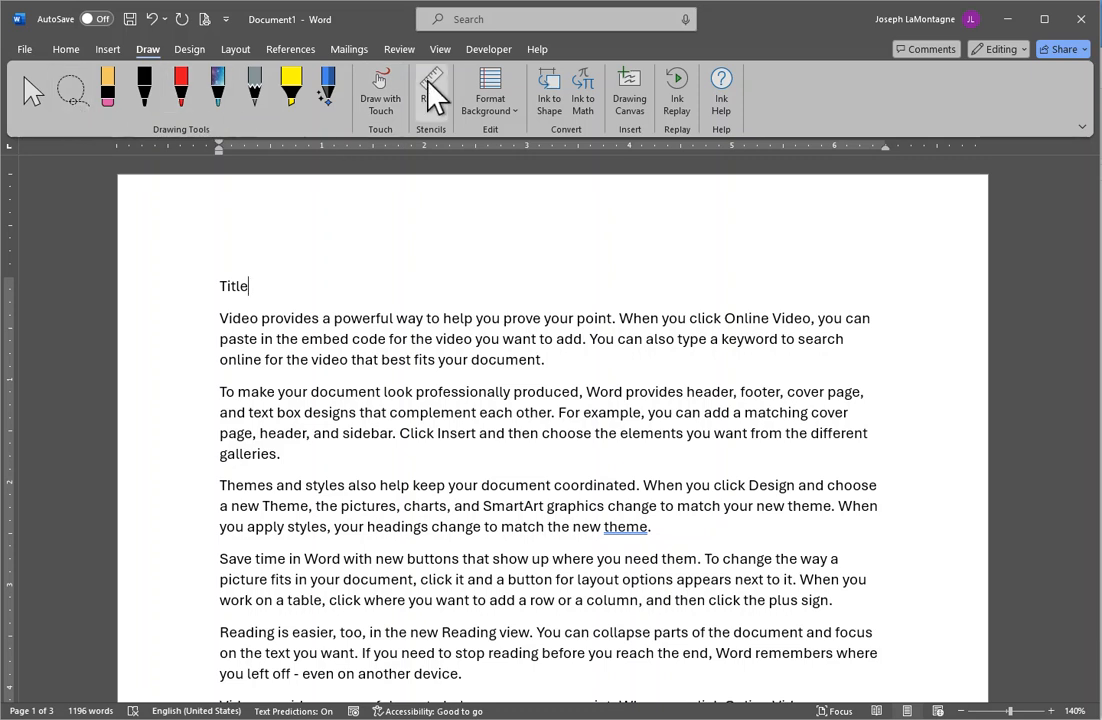
click(489, 50)
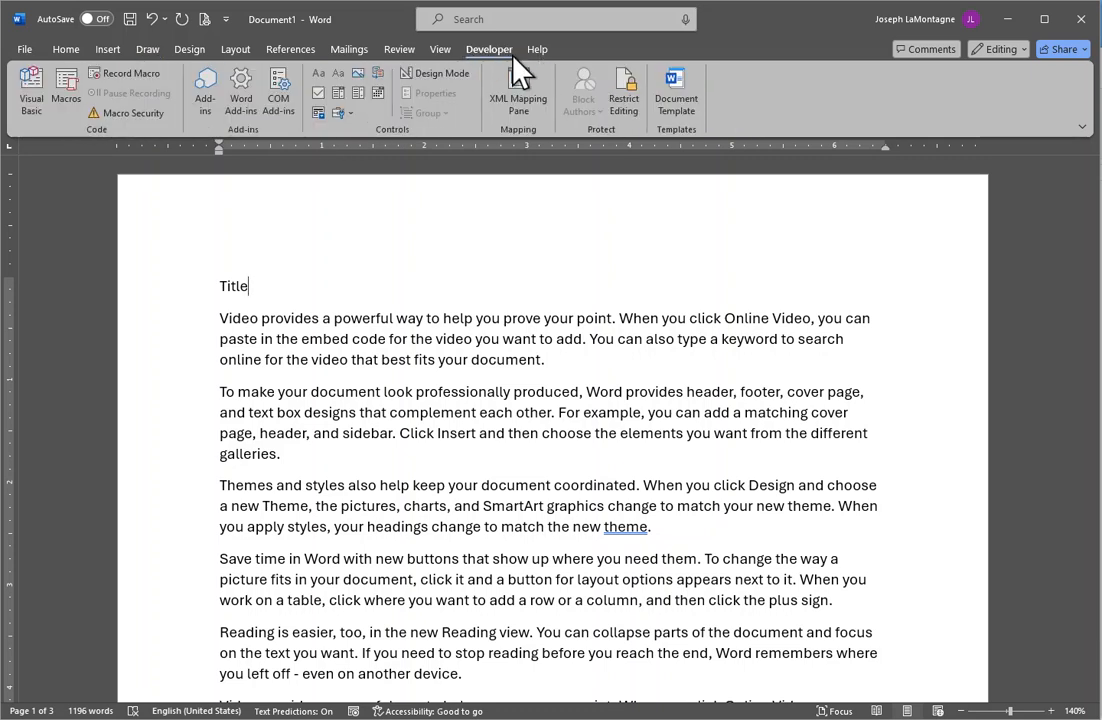
click(110, 52)
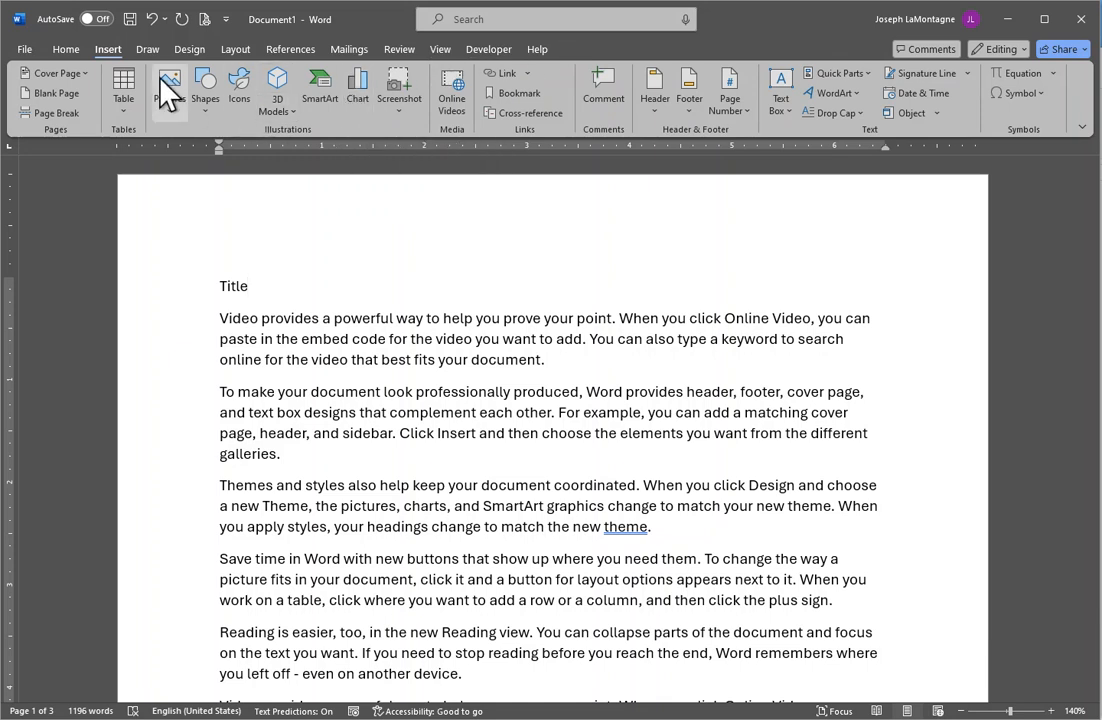
click(62, 48)
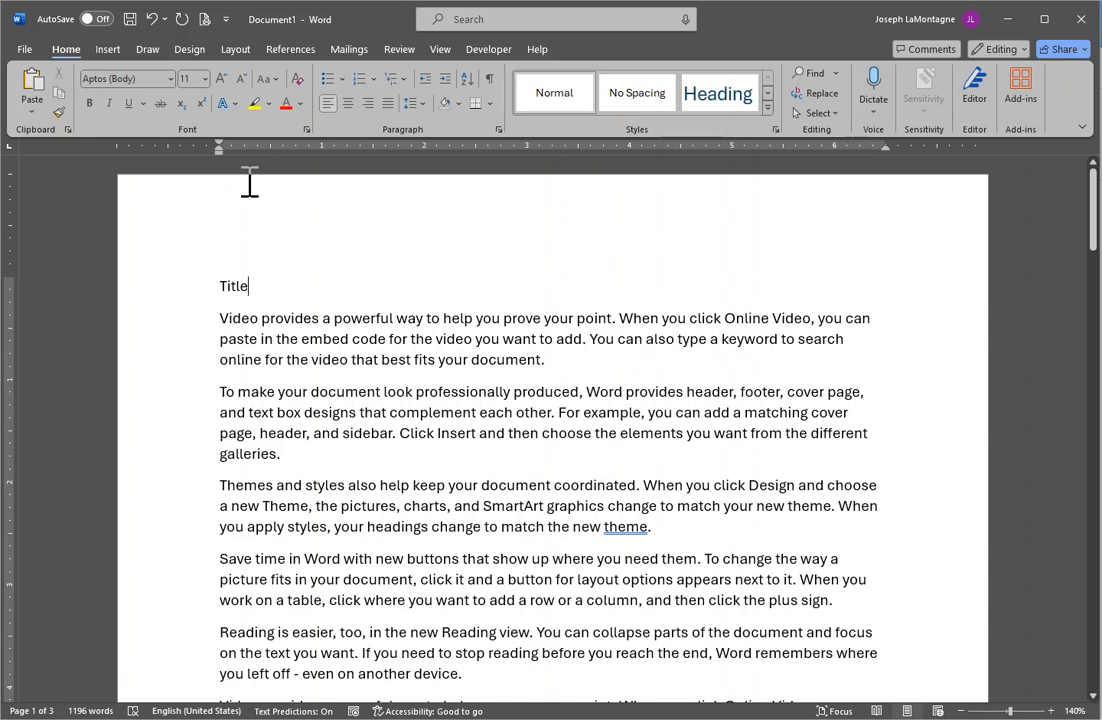
Format the word 'Title' as 24 pt, bold and dark purple using the mini toolbar.
double_click(229, 286)
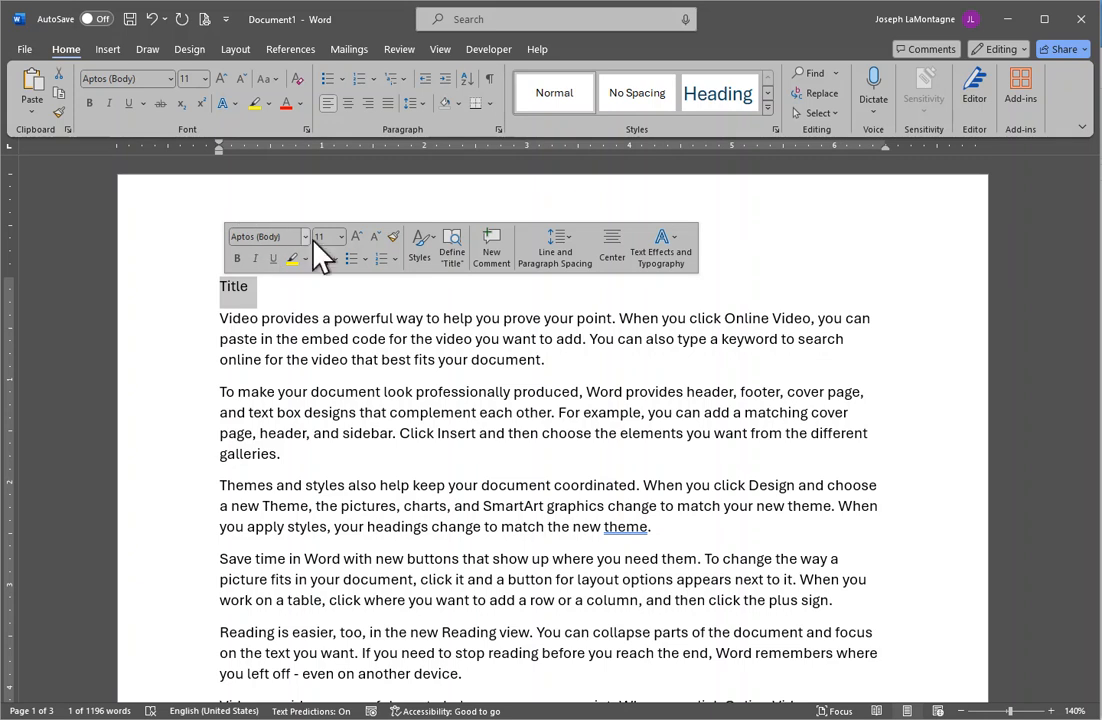
click(341, 237)
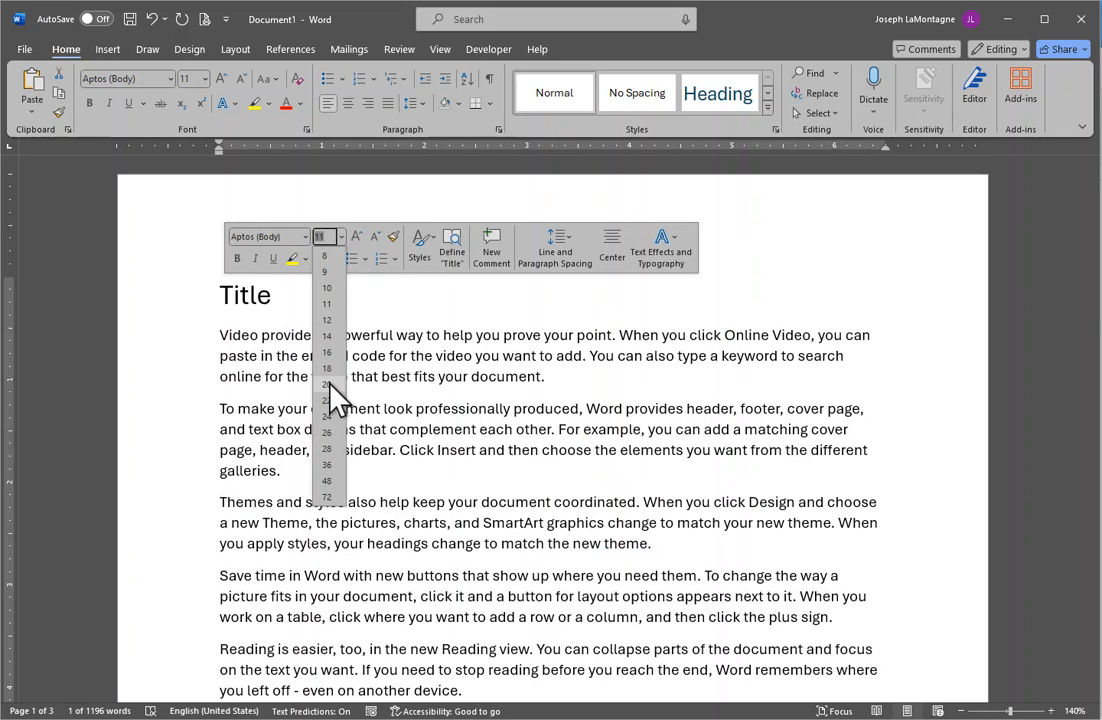
click(331, 416)
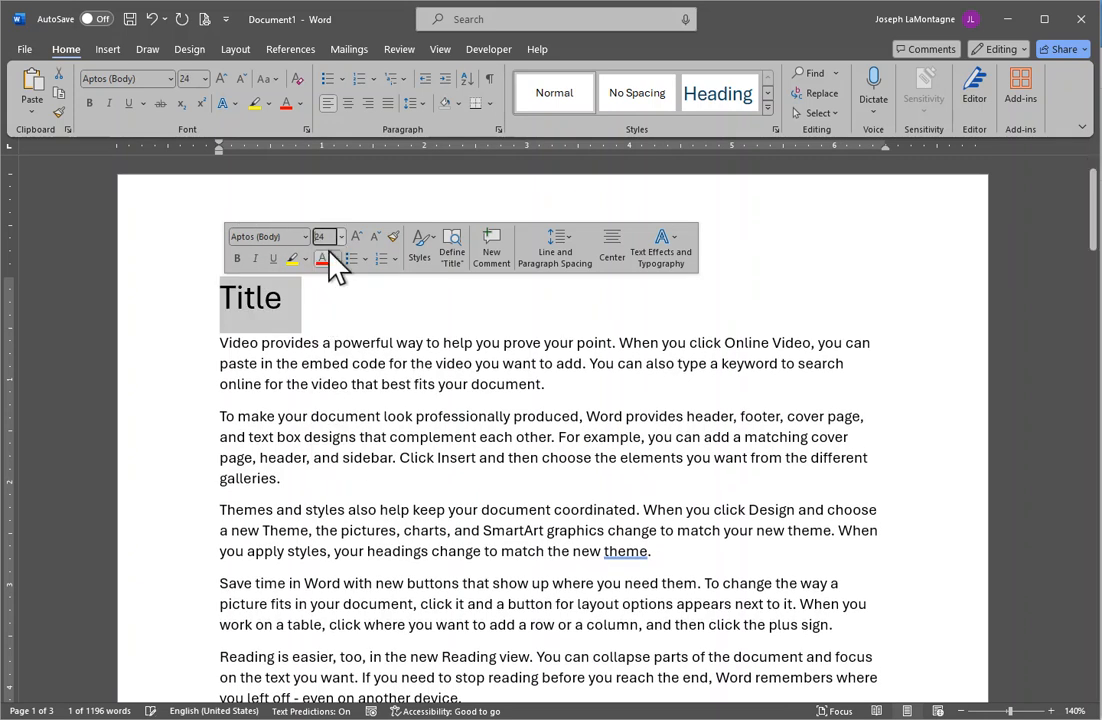
click(237, 258)
click(335, 259)
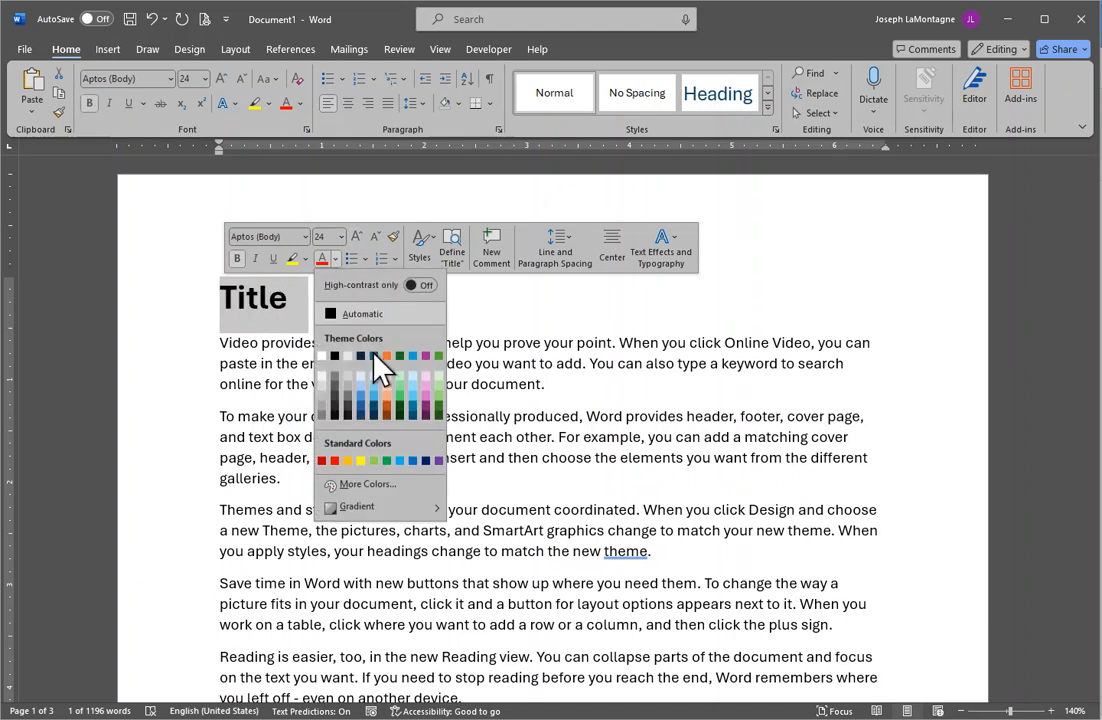
click(426, 413)
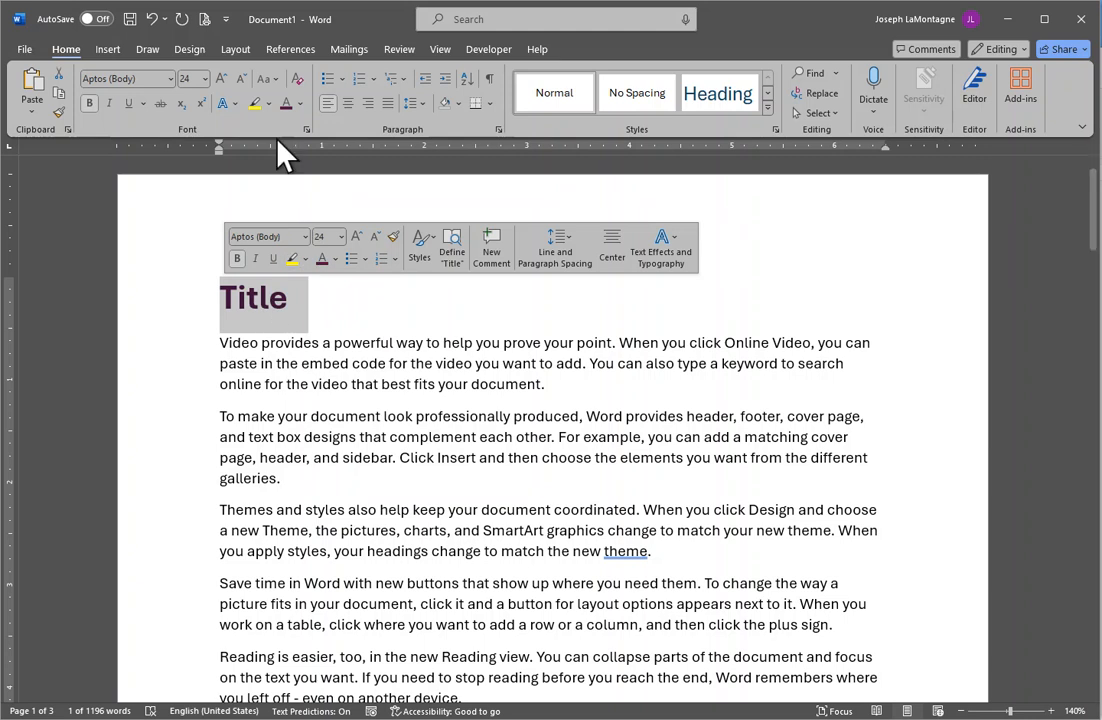
click(300, 302)
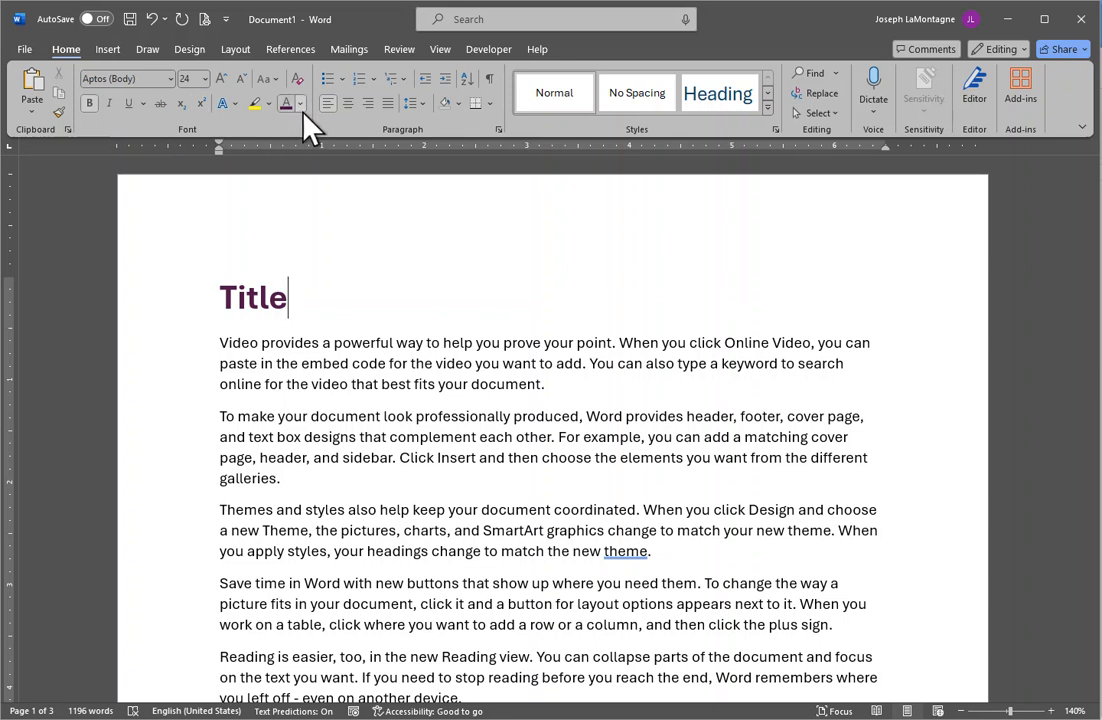
Add a 'Subhead' line below Title and colour it medium blue, replacing a first dark-green choice.
click(223, 342)
key(Return)
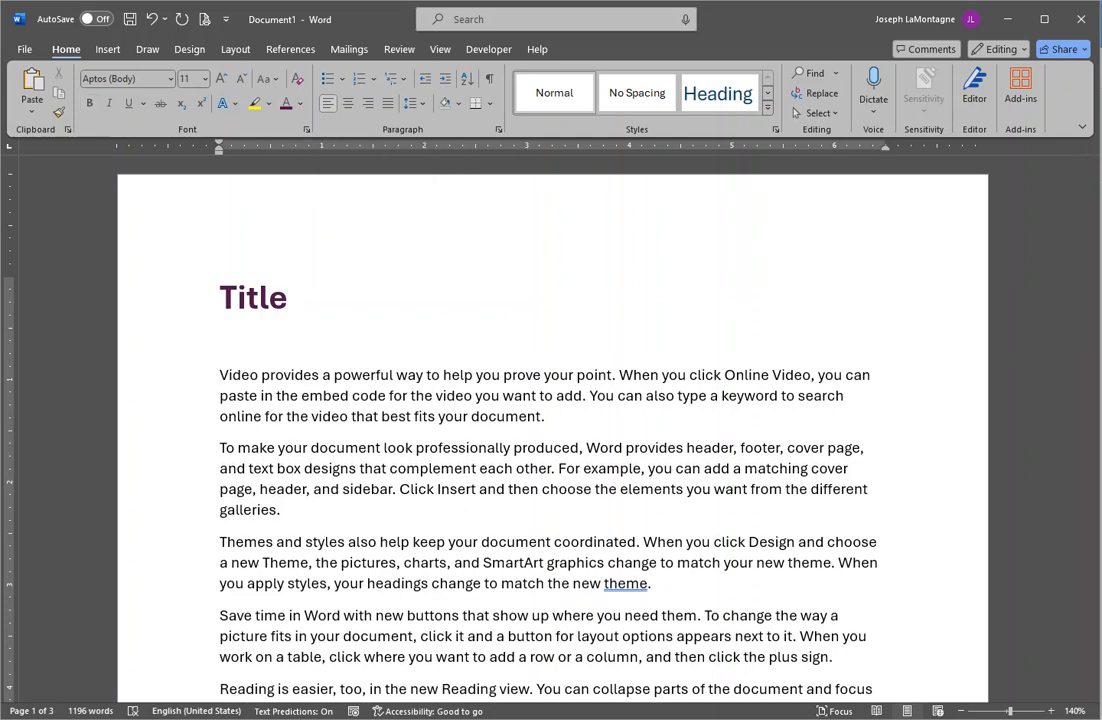
text(Subhead)
double_click(243, 344)
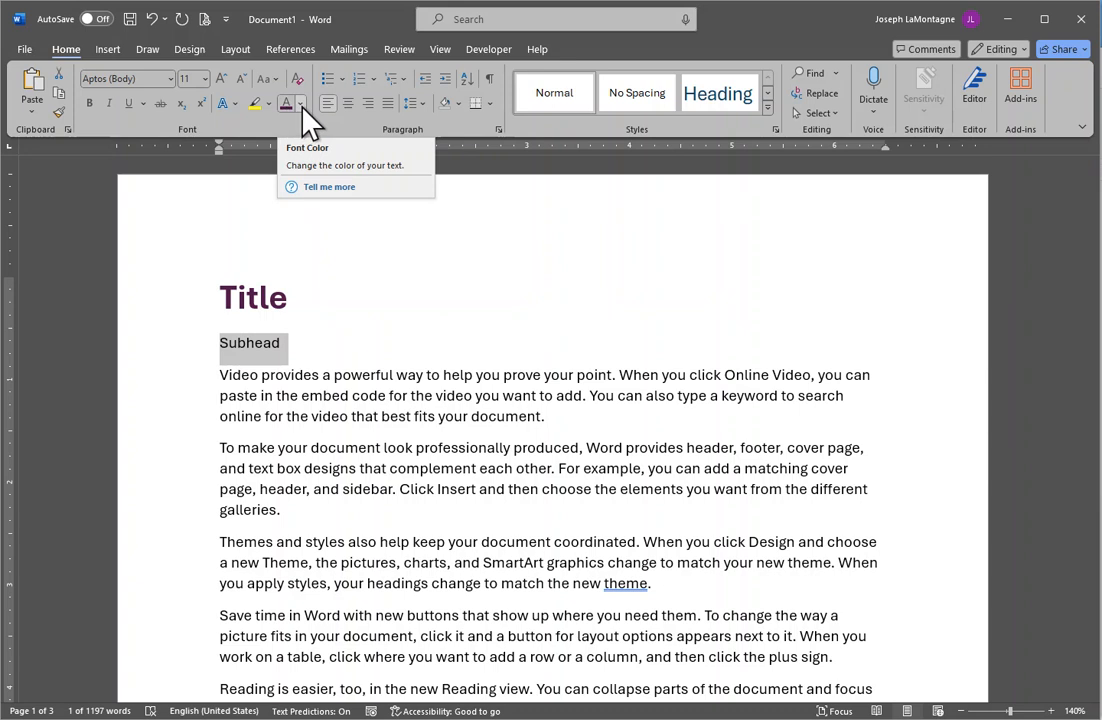
click(301, 105)
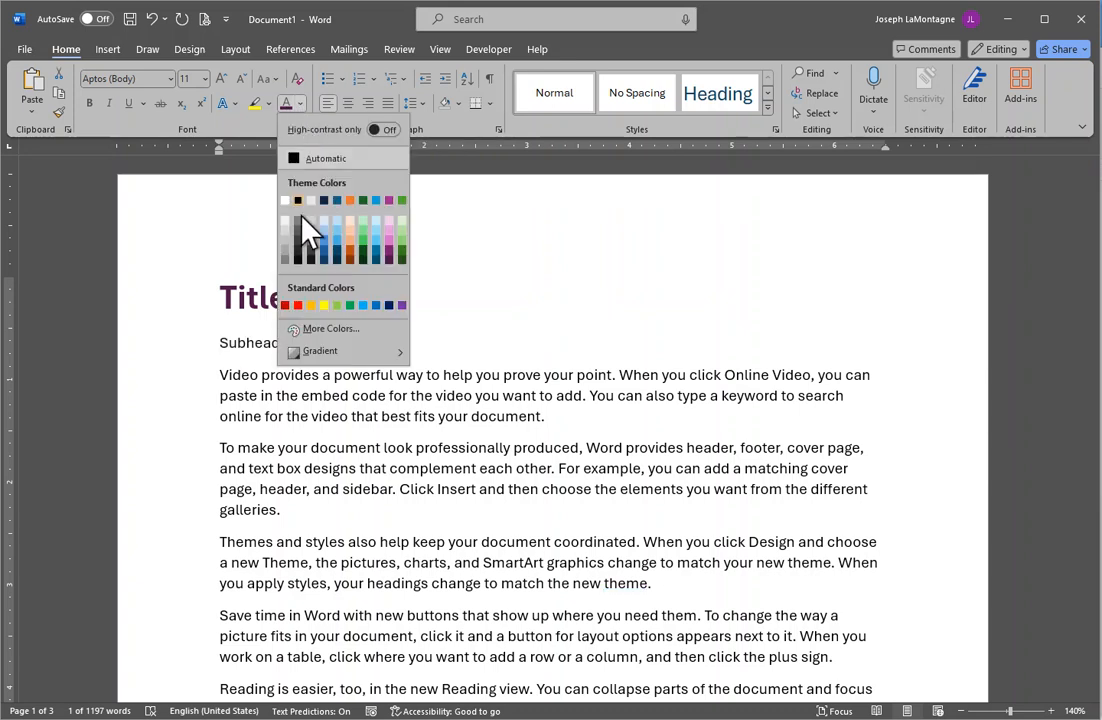
click(402, 258)
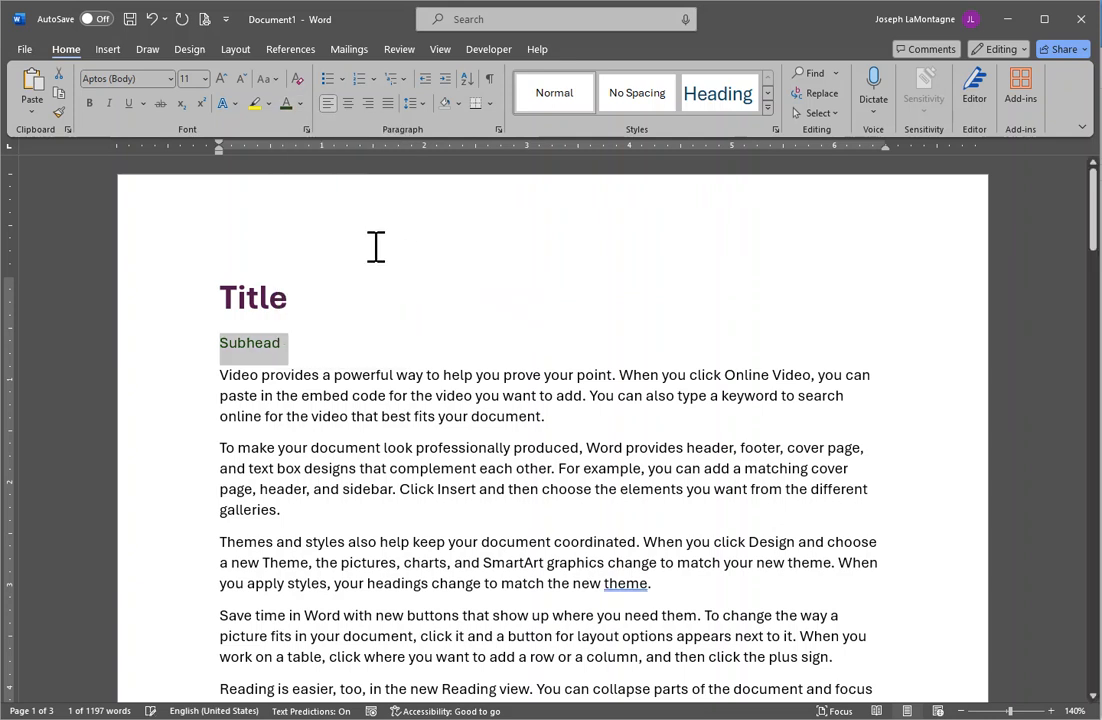
click(299, 105)
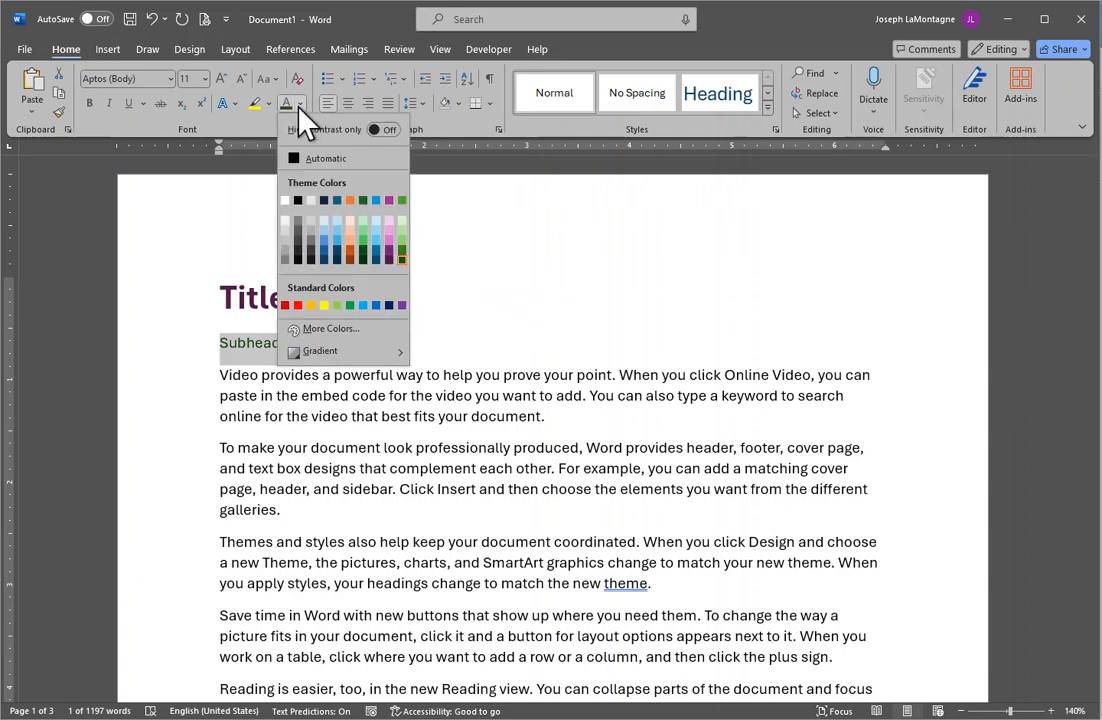
click(326, 242)
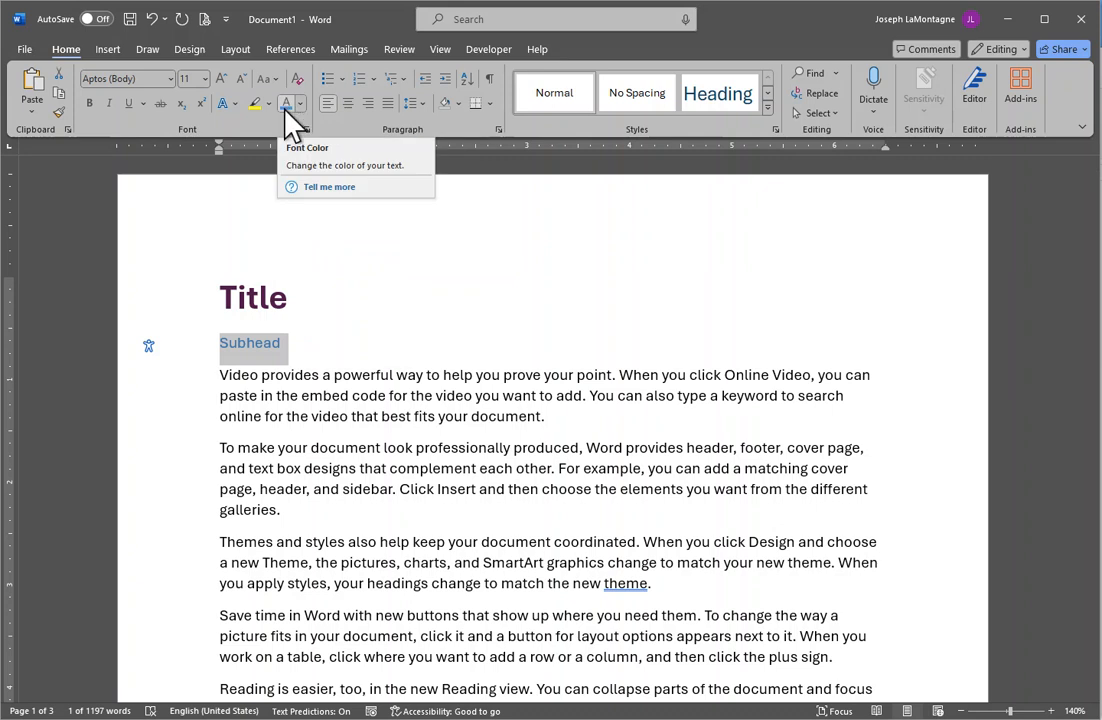
double_click(252, 300)
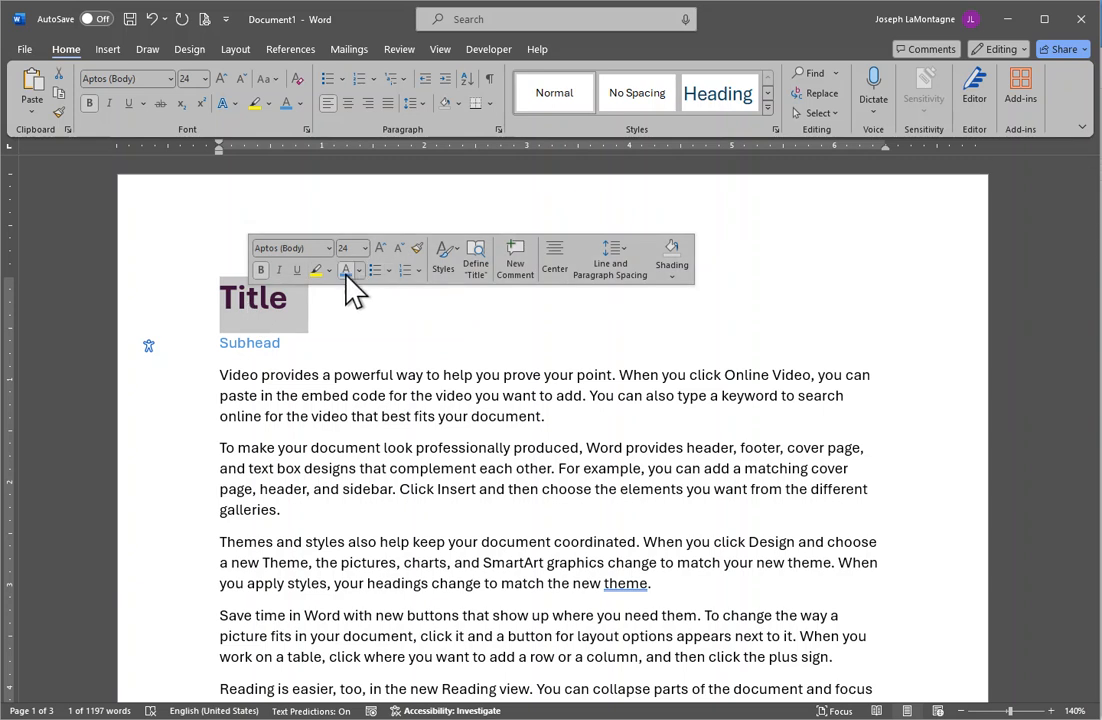
click(285, 105)
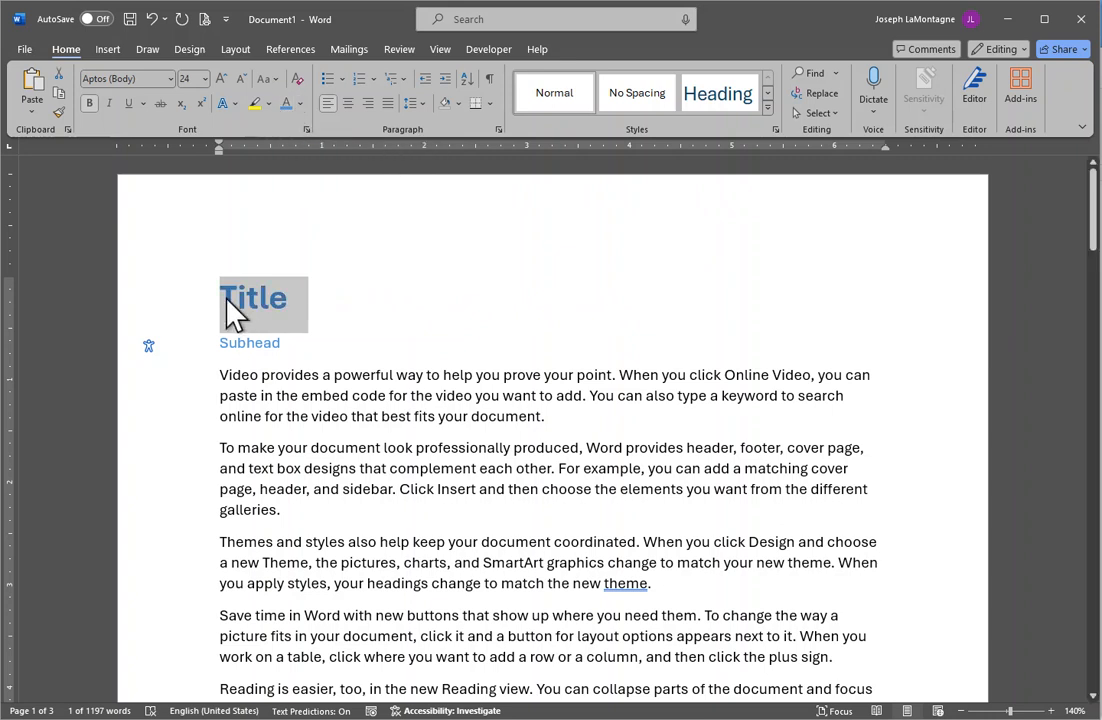
click(301, 104)
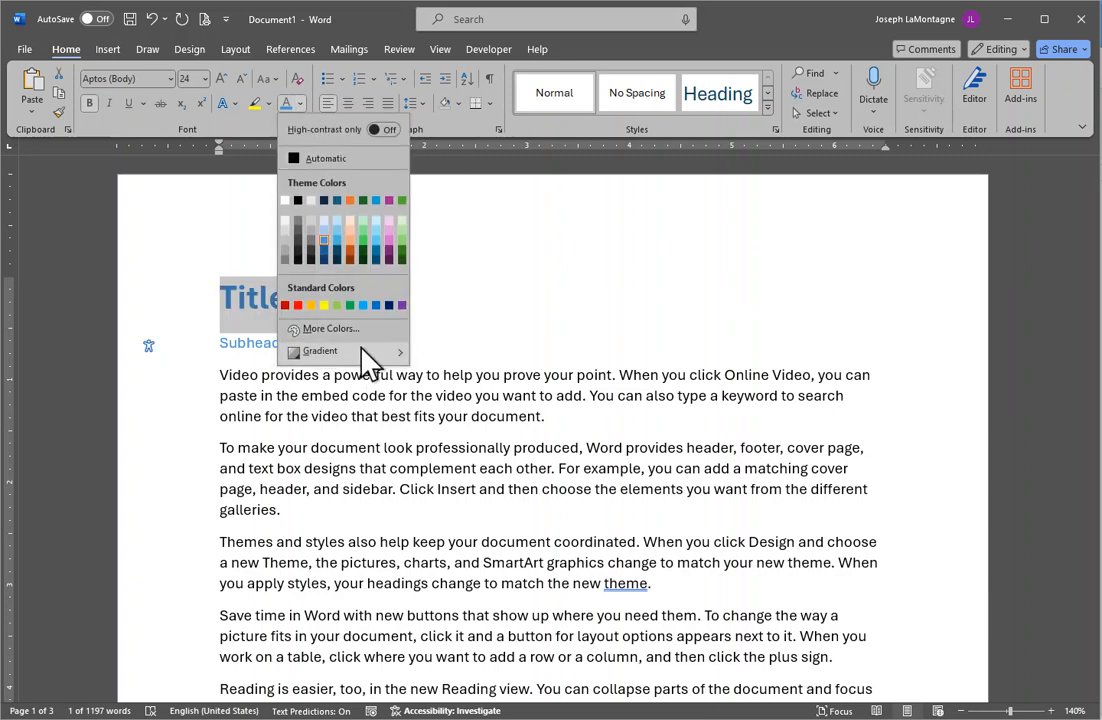
mouse_move(301, 358)
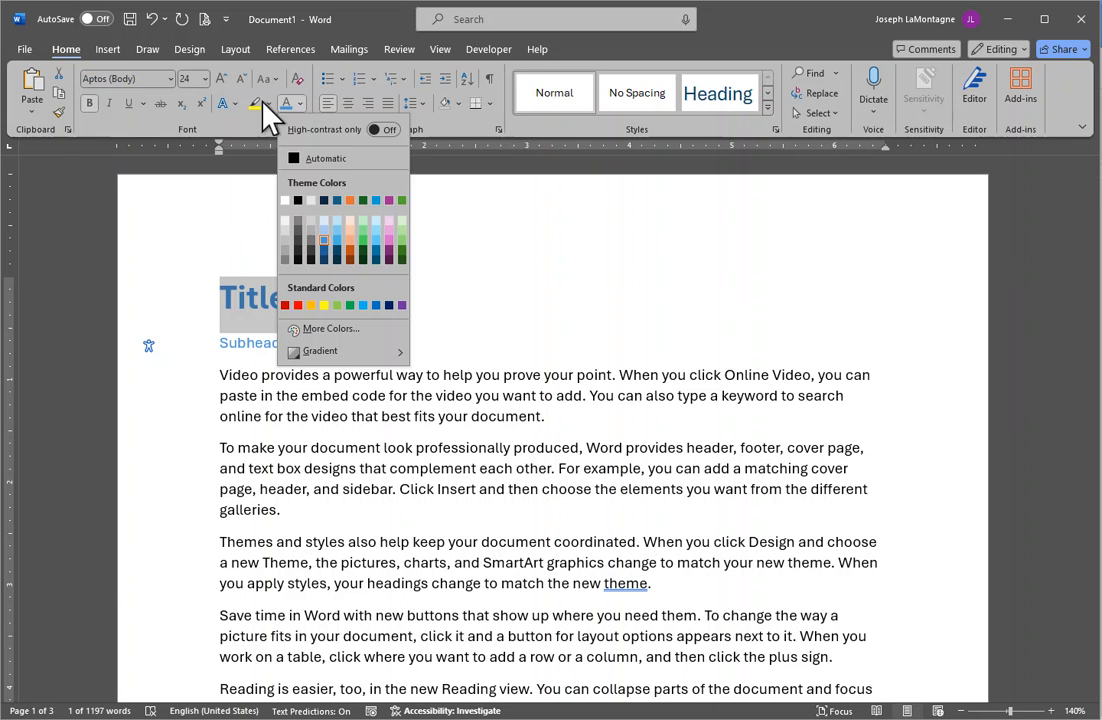
click(240, 284)
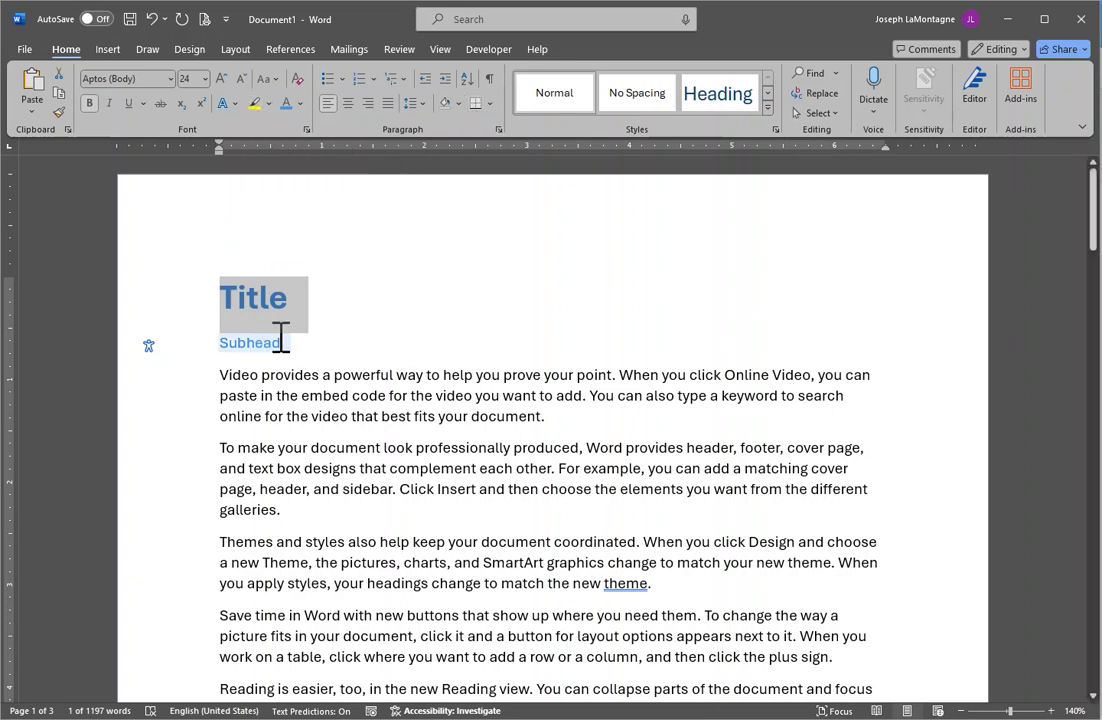
drag(221, 382, 489, 423)
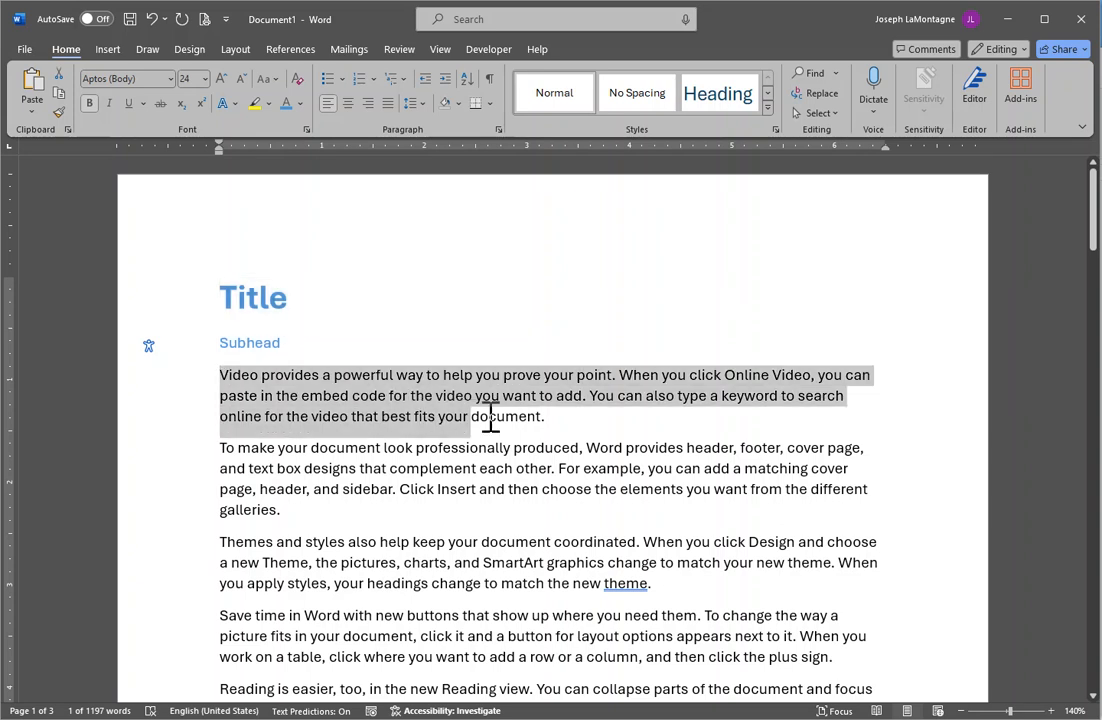
click(256, 106)
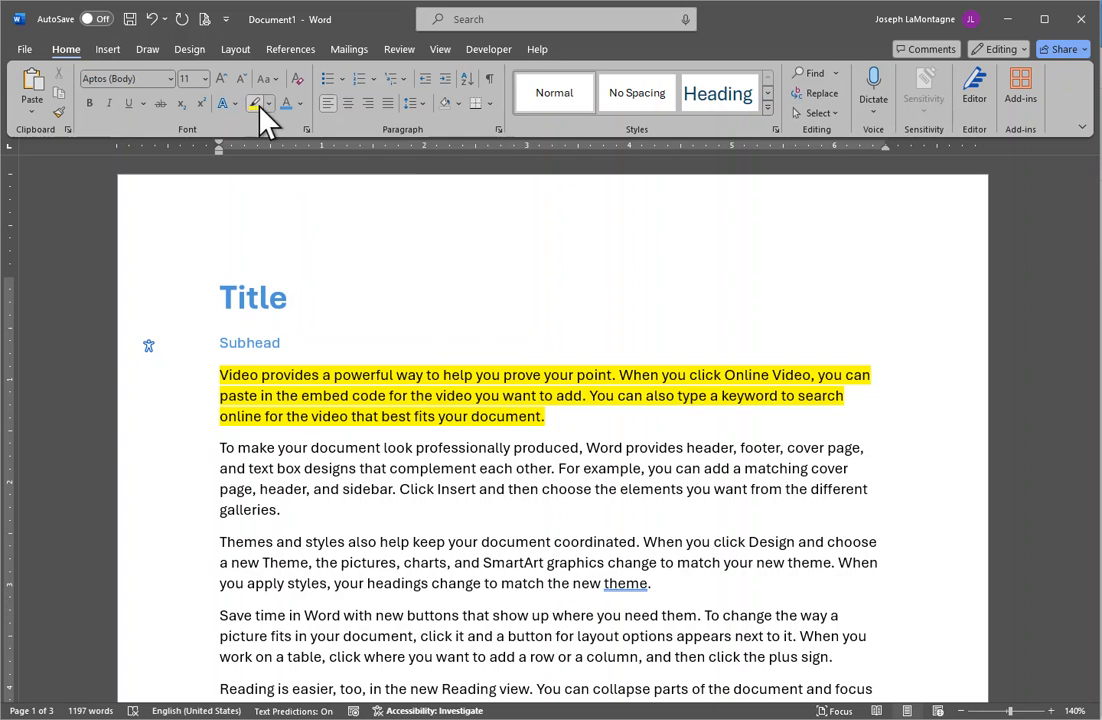
drag(220, 377, 549, 418)
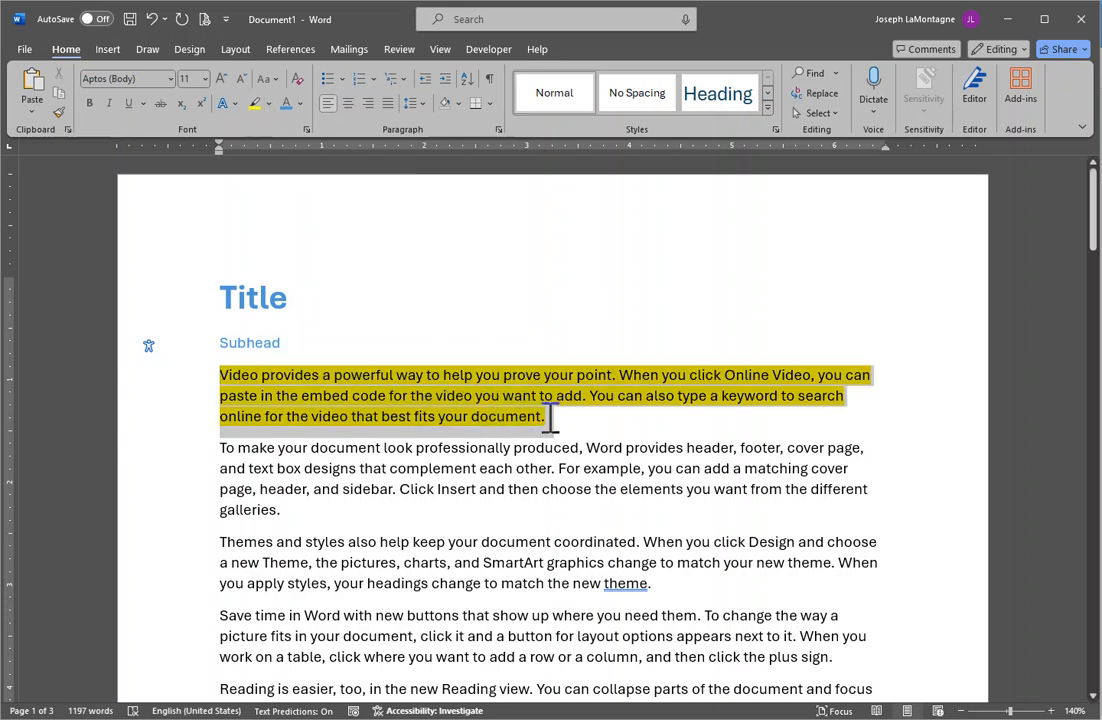
click(268, 105)
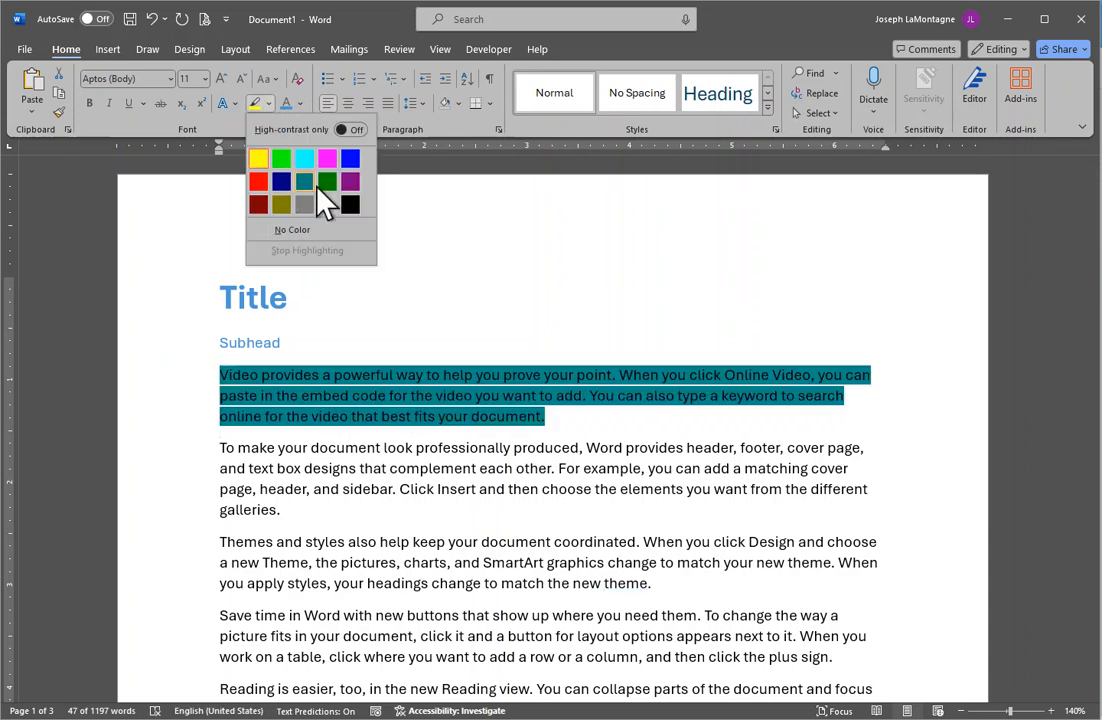
click(283, 231)
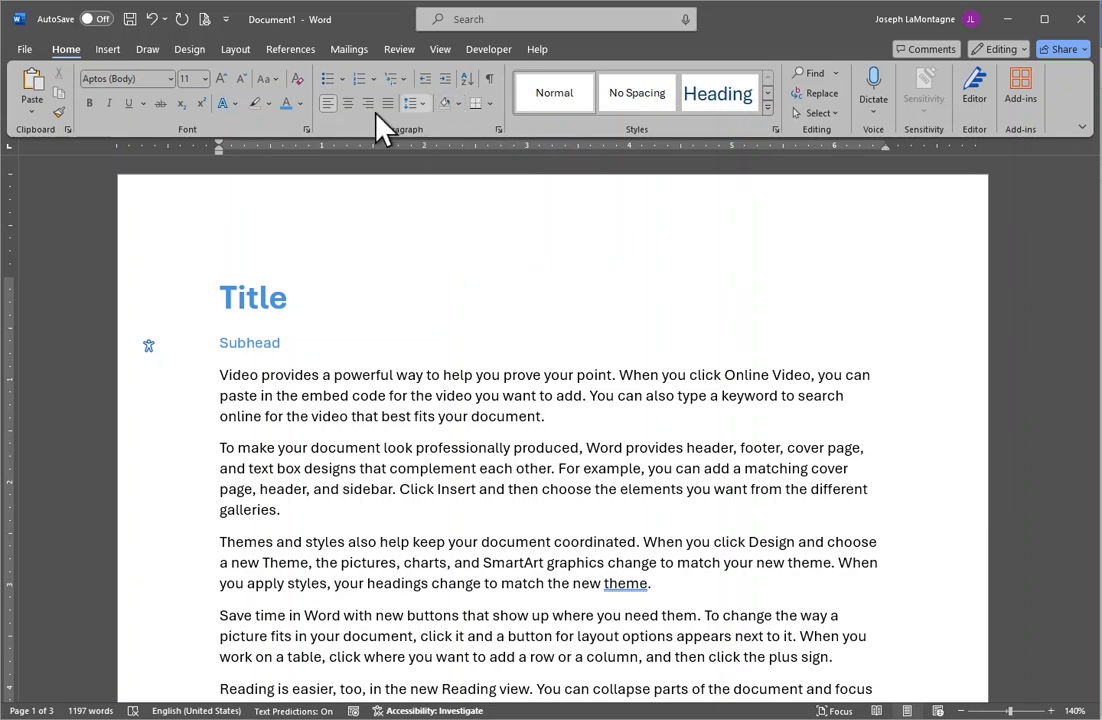
click(30, 112)
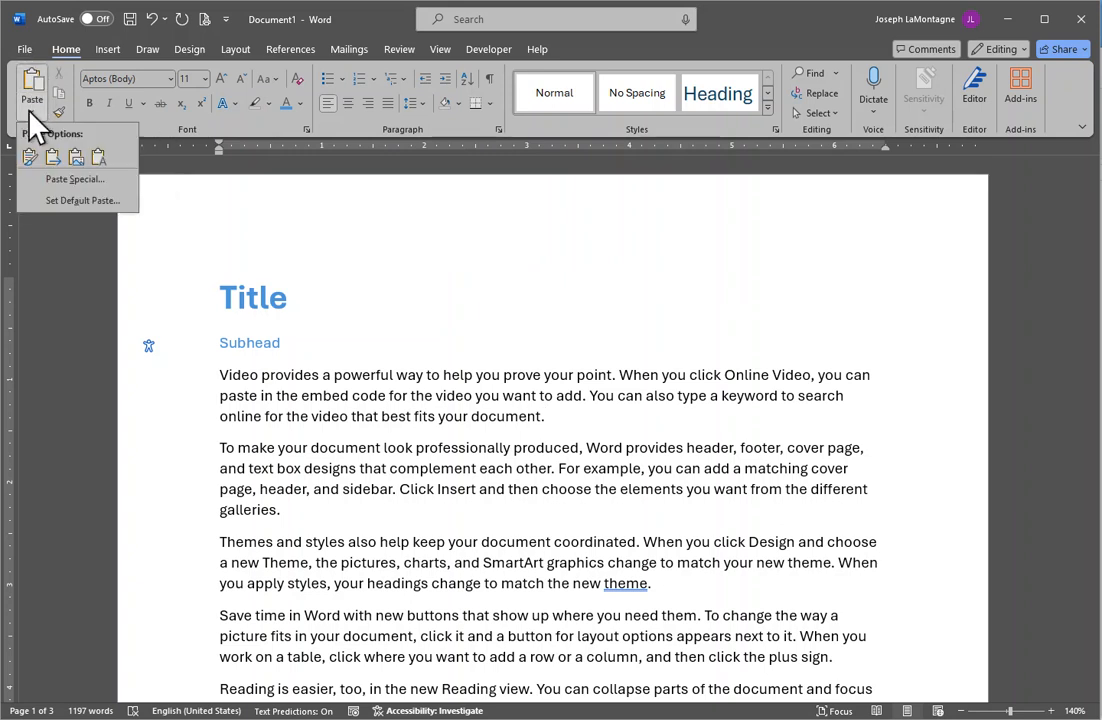
click(29, 111)
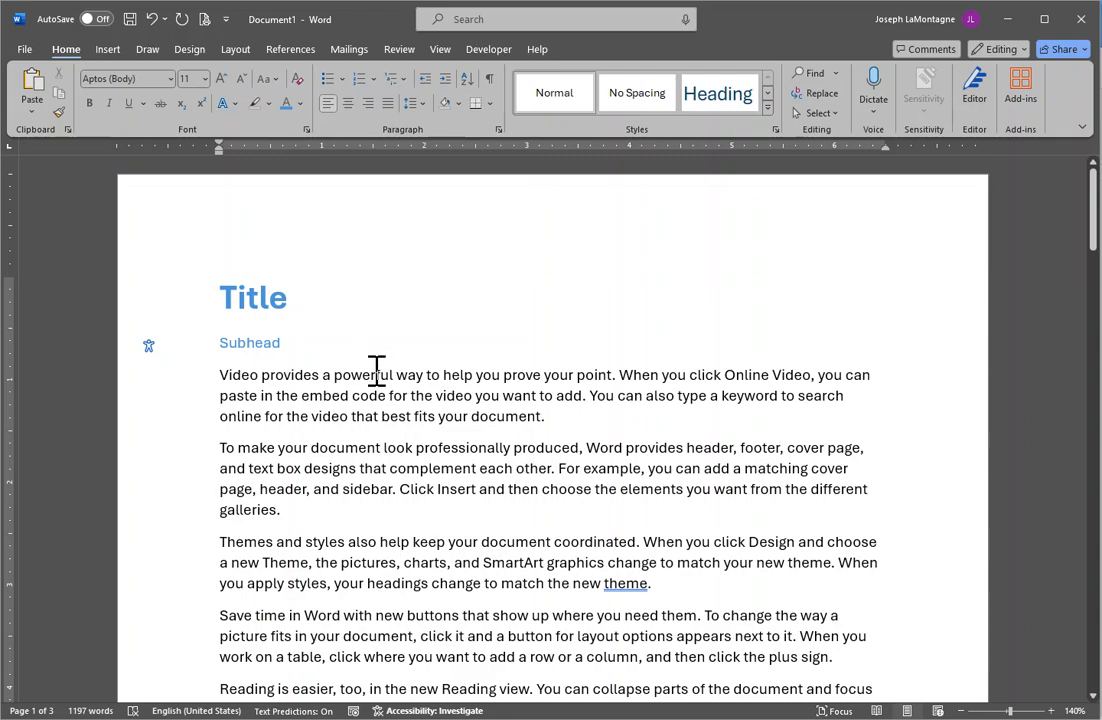
scroll(375, 363, down, 8)
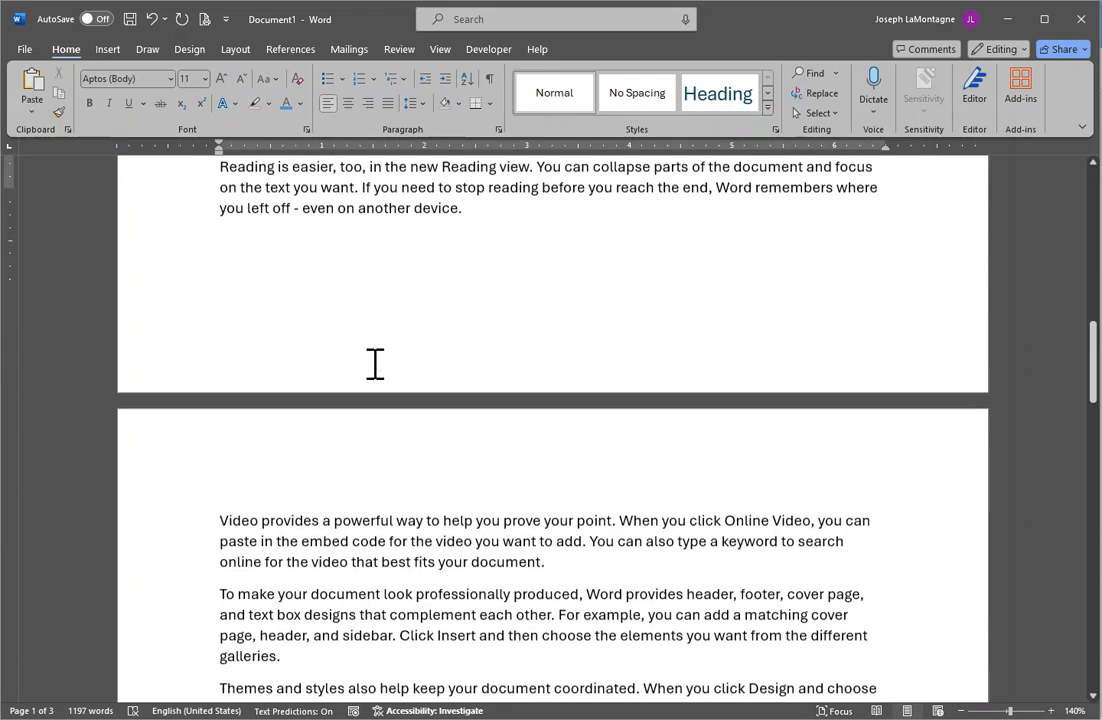
scroll(959, 364, up, 2)
drag(1094, 340, 1092, 215)
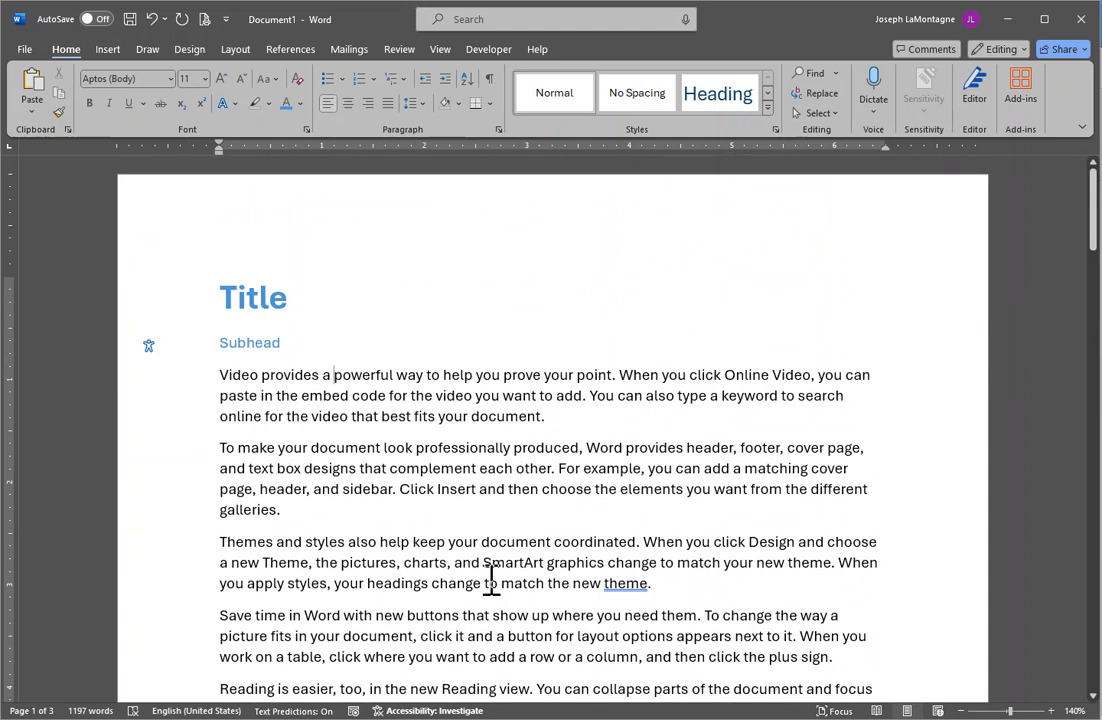
Open Print Preview and Print from the Quick Access Toolbar, leaving its customize menu unchanged.
click(226, 22)
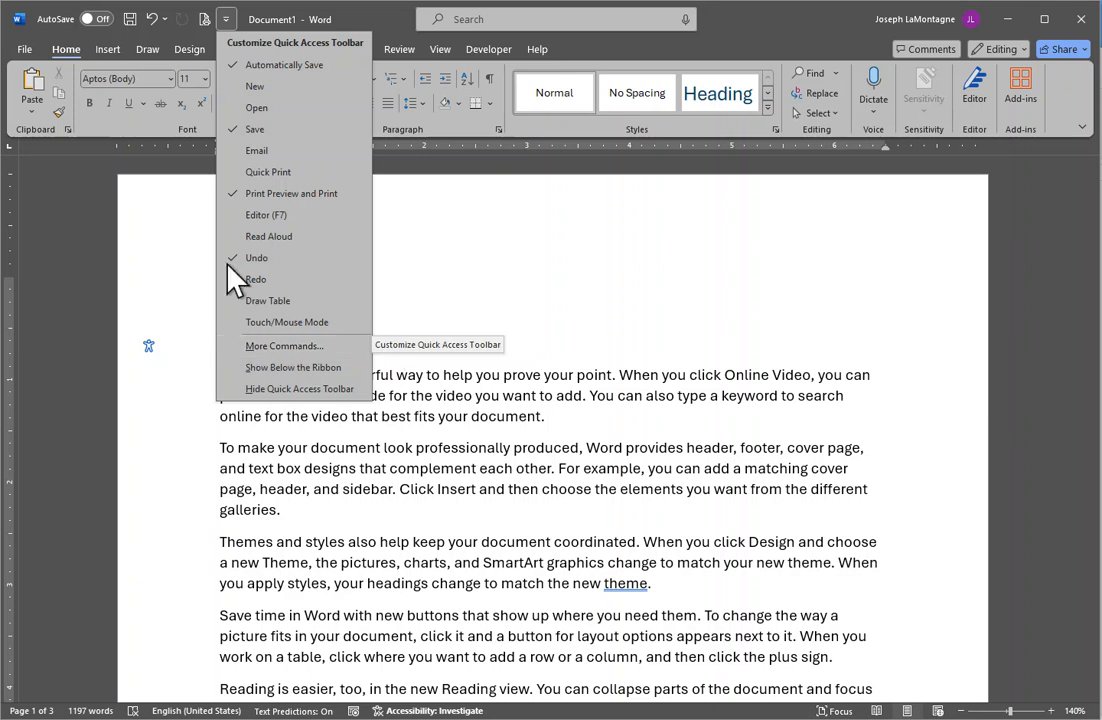
click(226, 19)
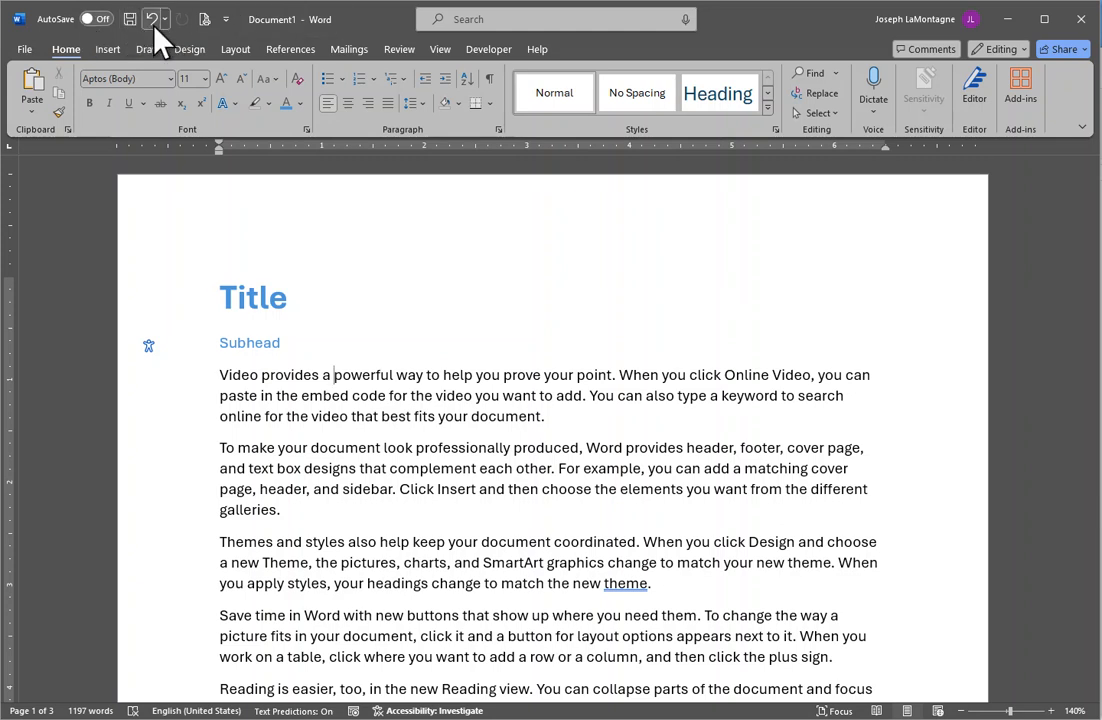
click(205, 21)
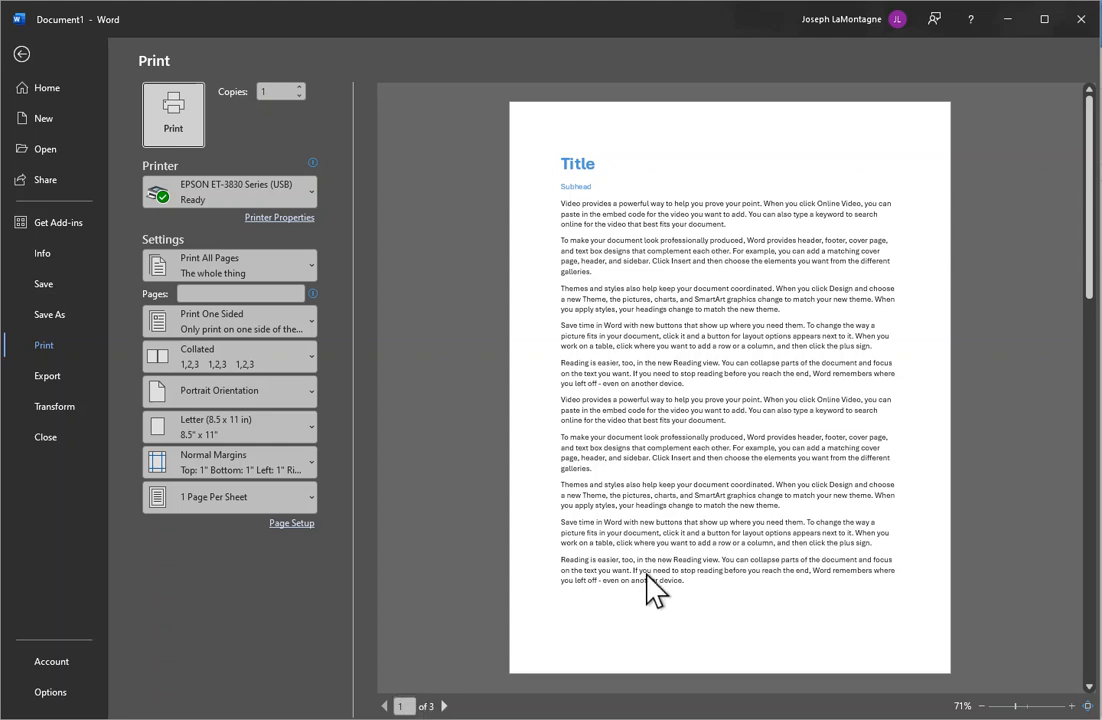
scroll(652, 590, down, 1)
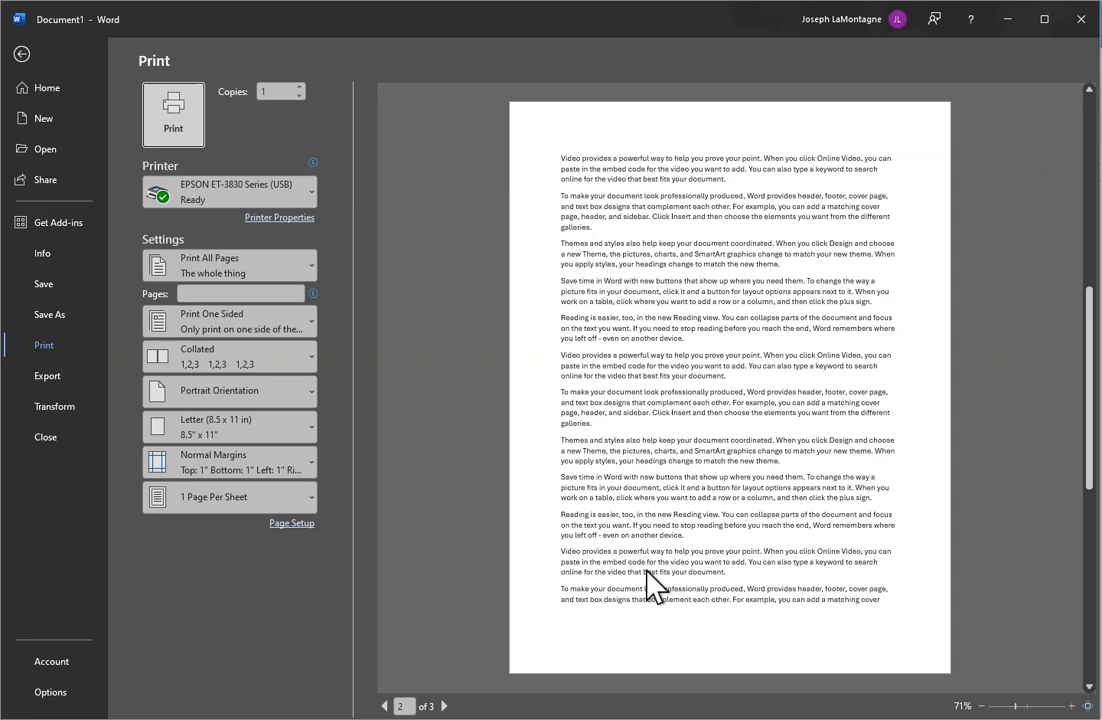
scroll(652, 588, down, 1)
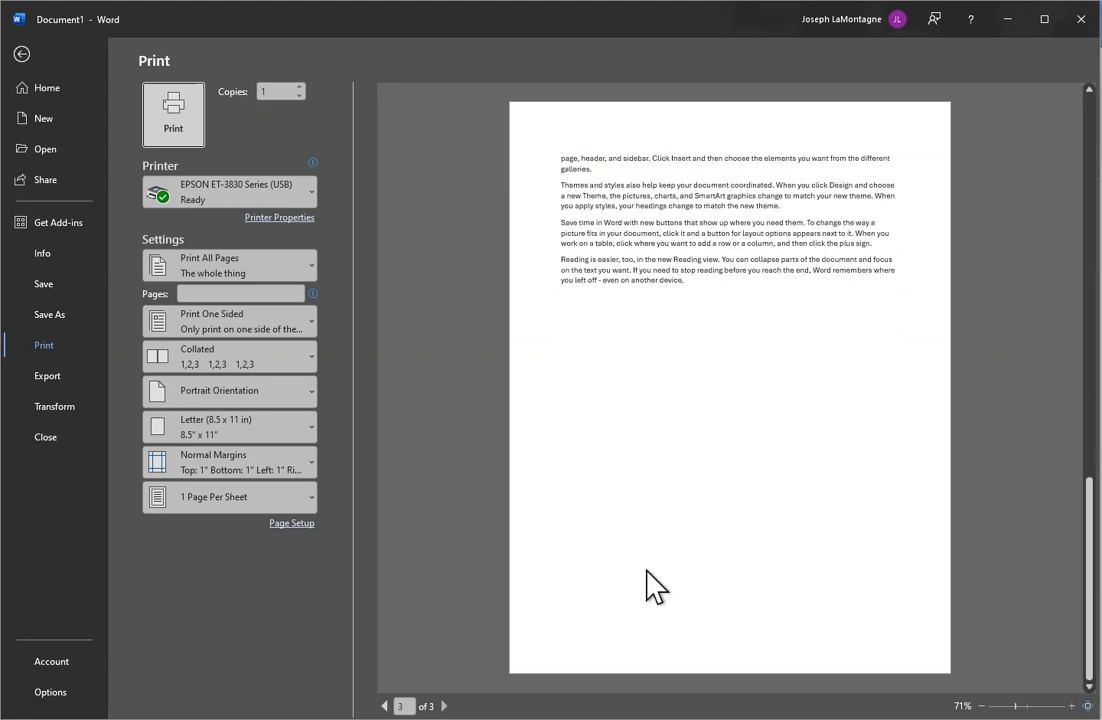
scroll(652, 588, up, 2)
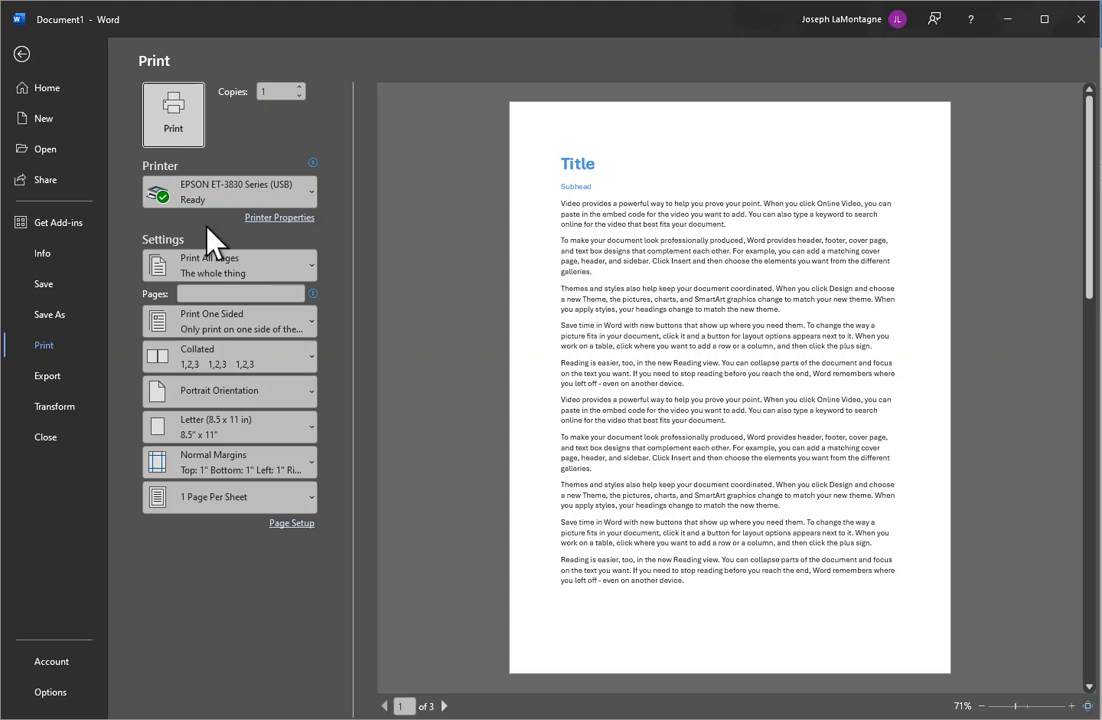
Open Word Options from the backstage menu and cancel it without changes.
mouse_move(293, 196)
click(50, 692)
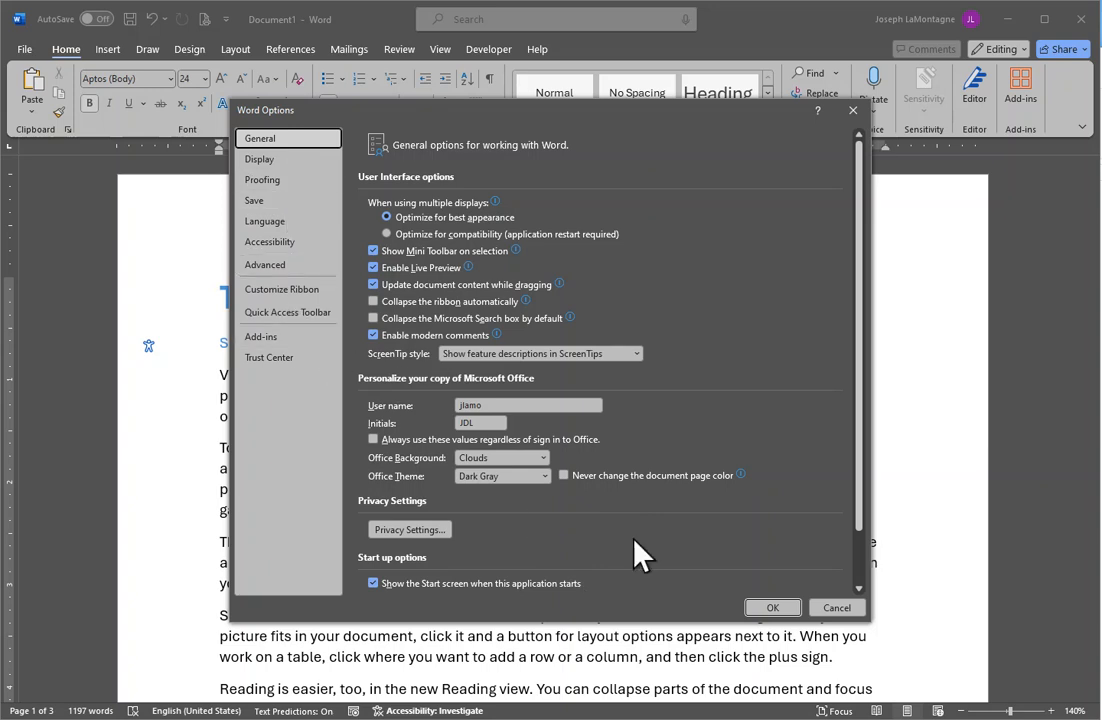
click(838, 608)
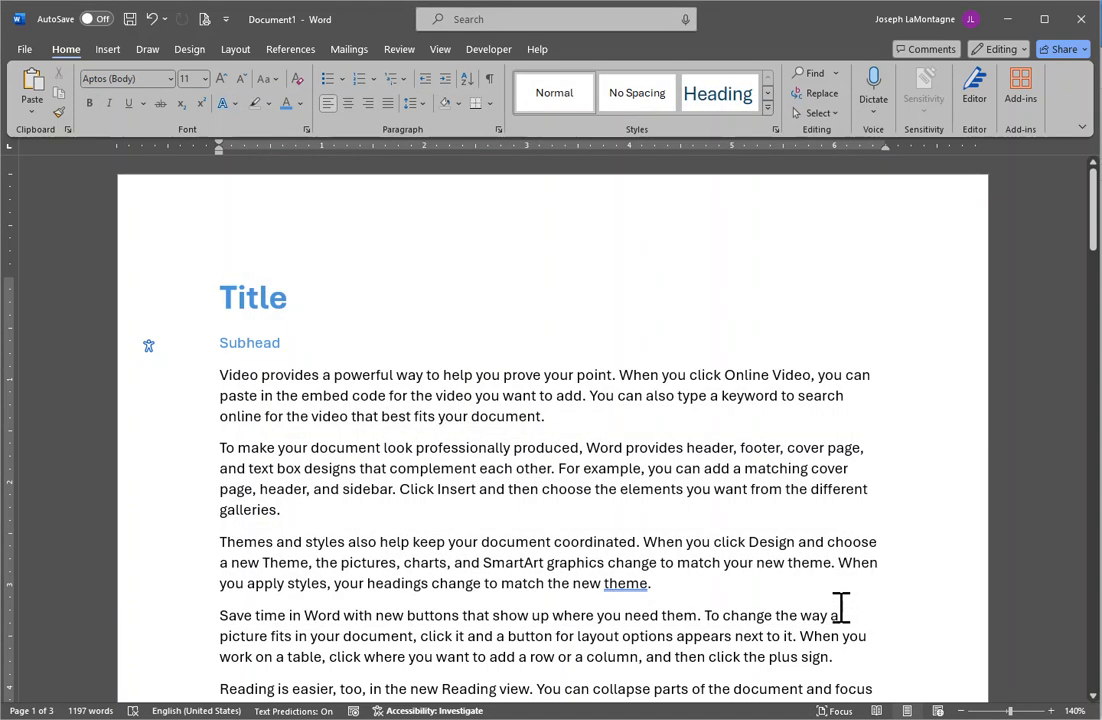
Preview the document in Print Preview again, go back, and switch to the Layout tab.
click(332, 378)
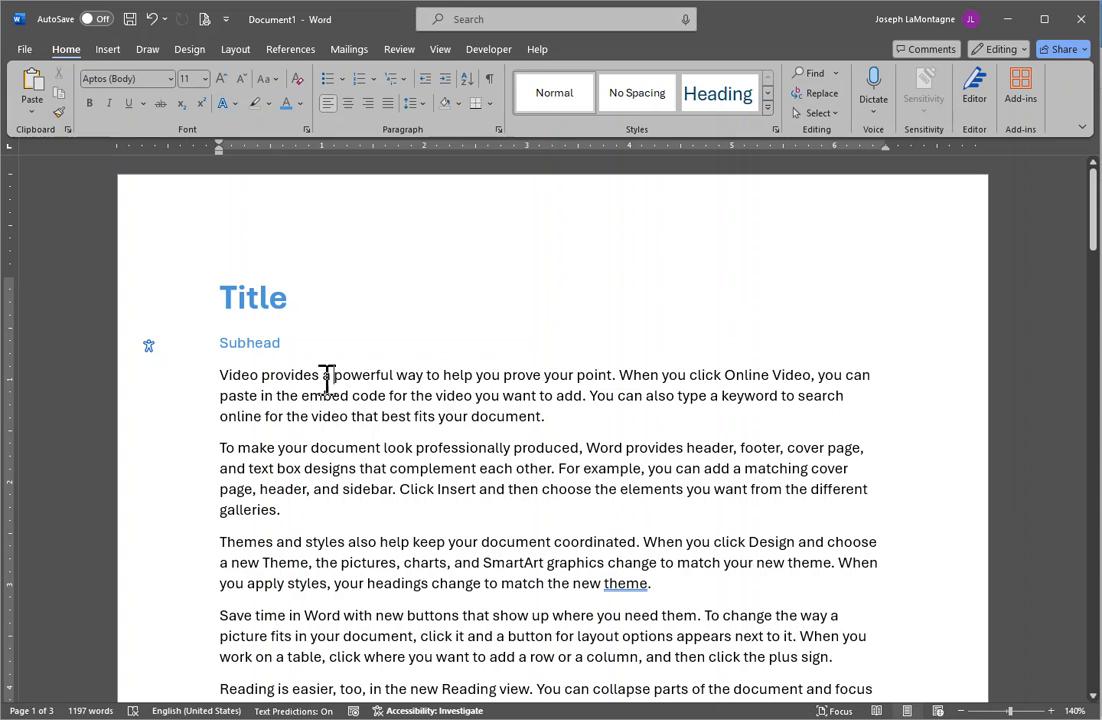
click(205, 19)
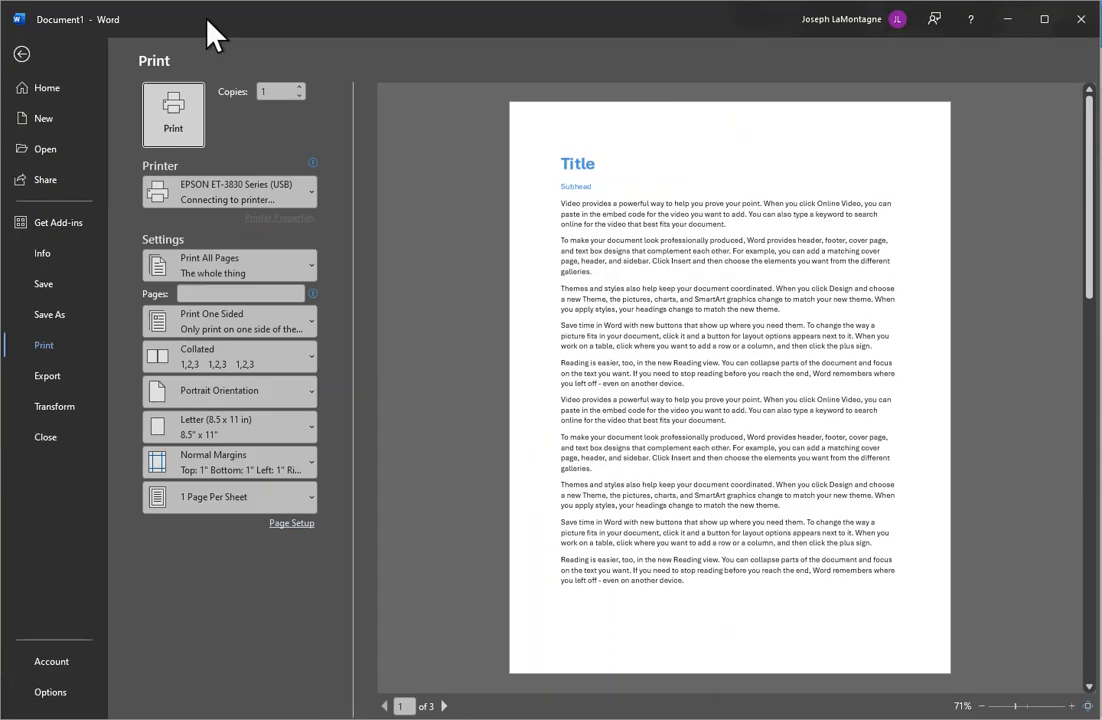
click(22, 53)
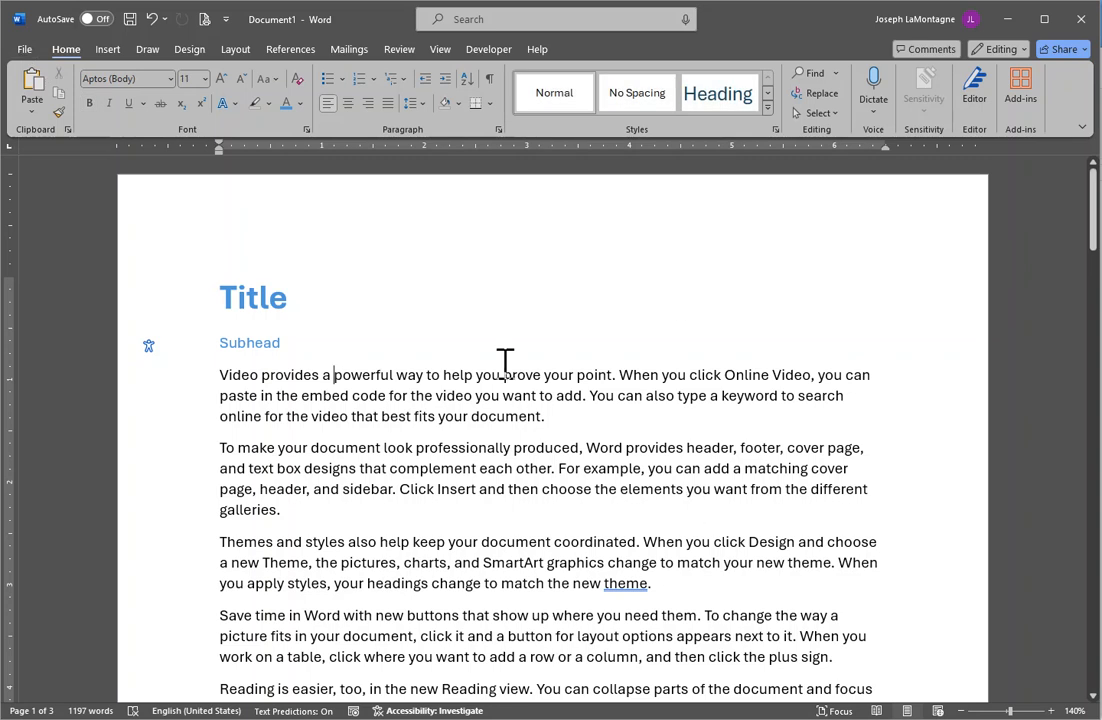
click(235, 50)
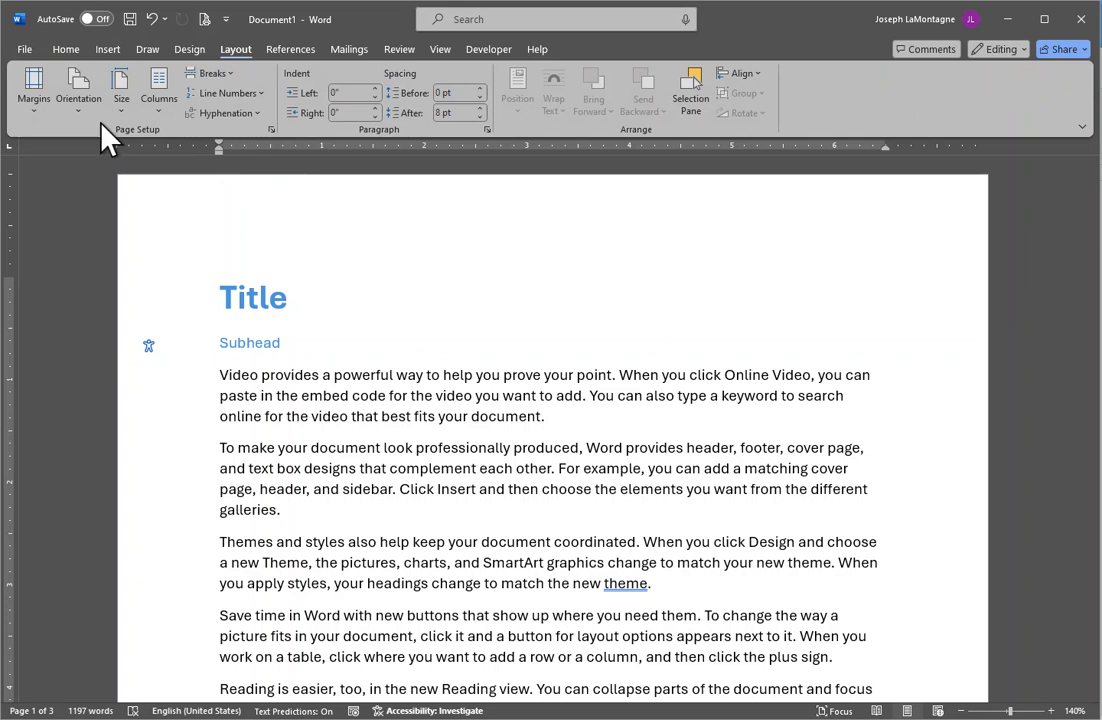
Open Page Setup via Margins > Custom Margins, showing 1" margins and portrait orientation.
click(34, 90)
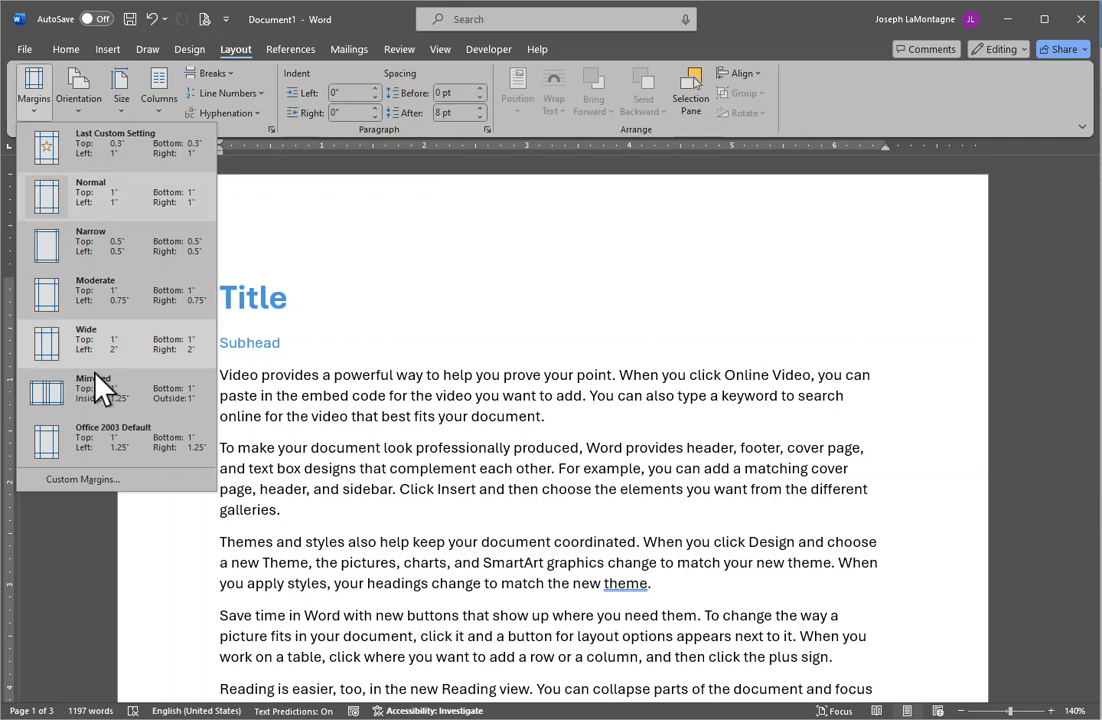
click(60, 480)
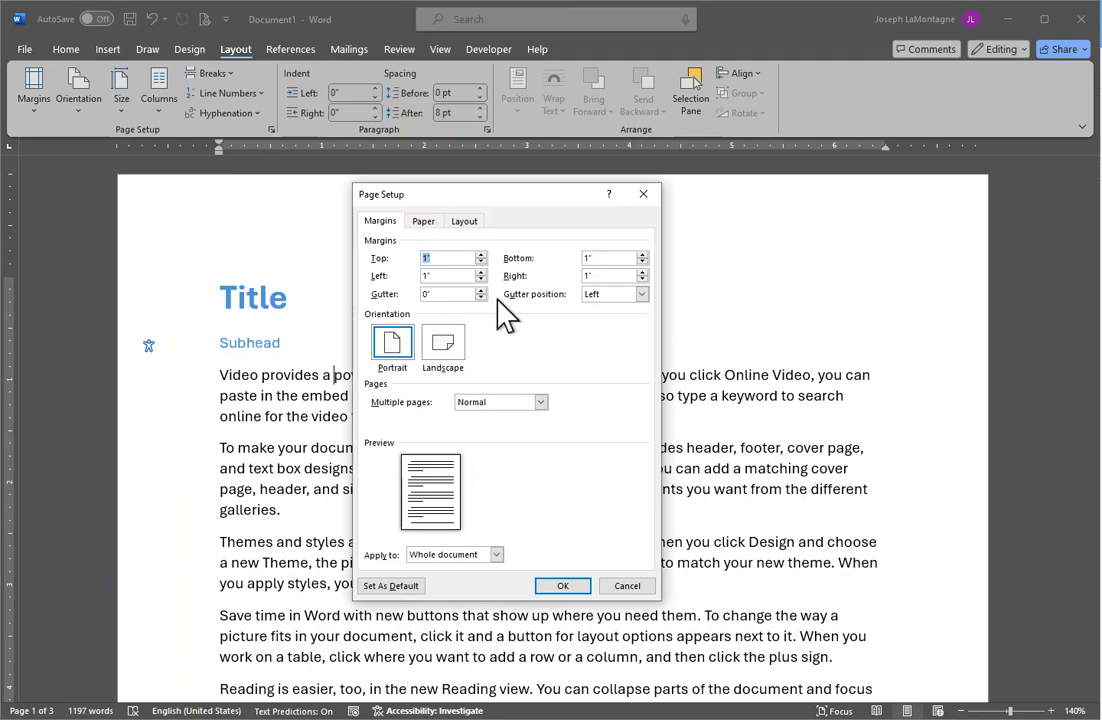
Set the left margin to 1.25" in Page Setup and apply it.
click(481, 271)
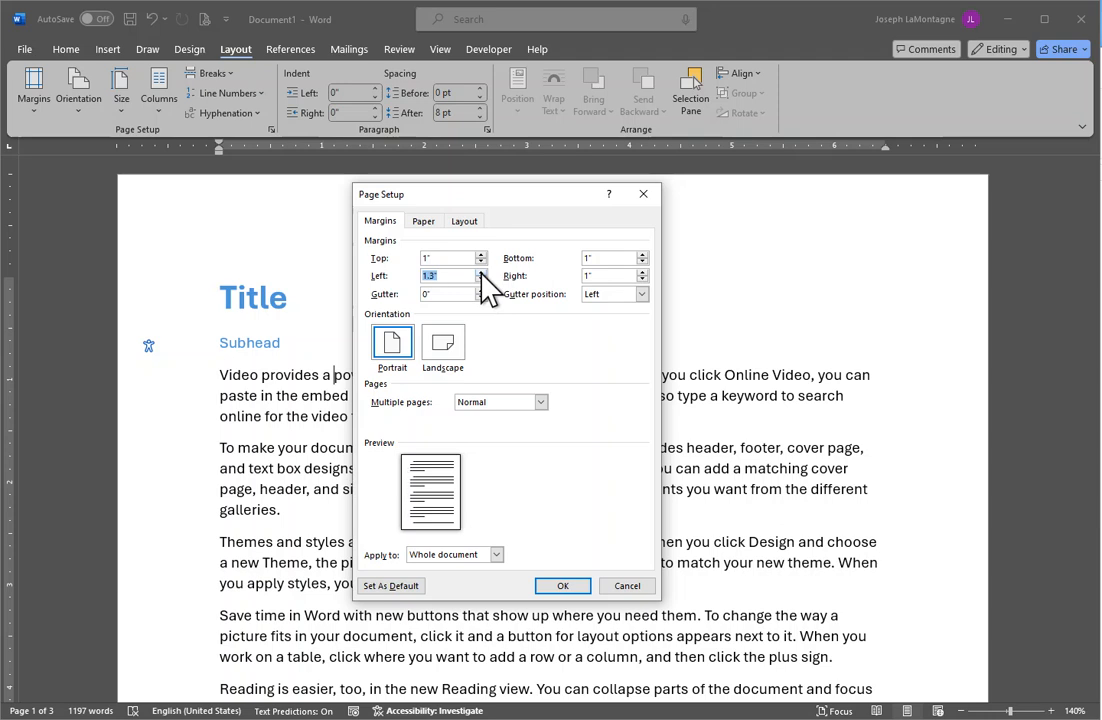
text(1.25)
click(563, 586)
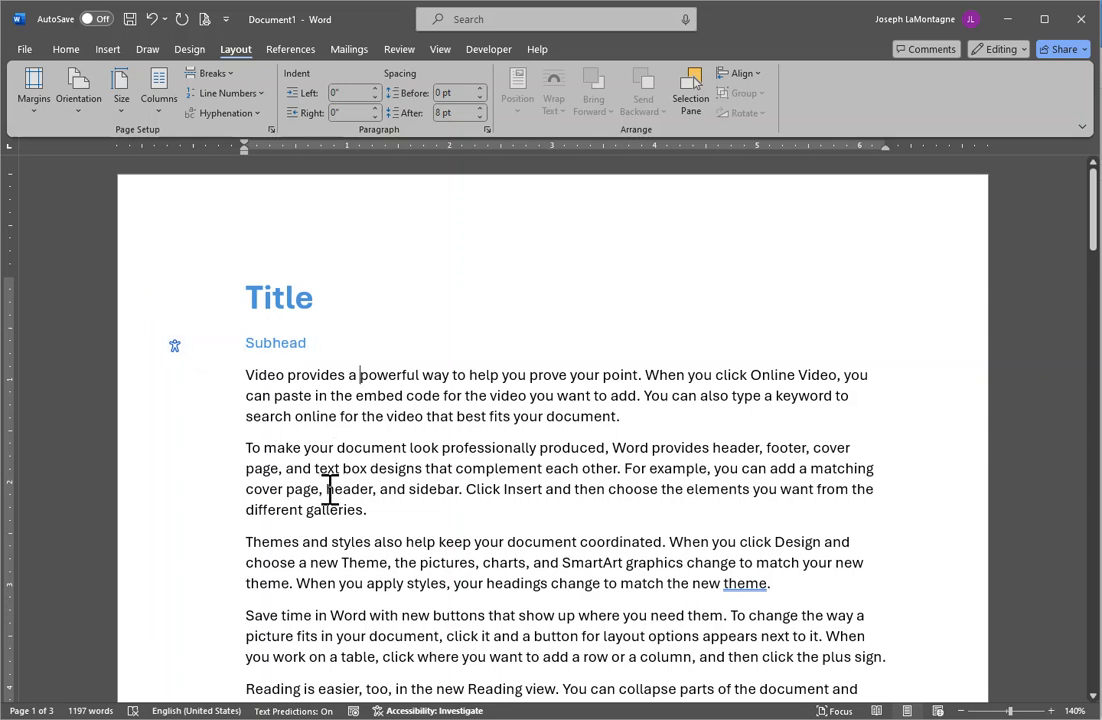
Choose the Normal margin preset, then switch to the Insert and Draw tabs.
click(31, 108)
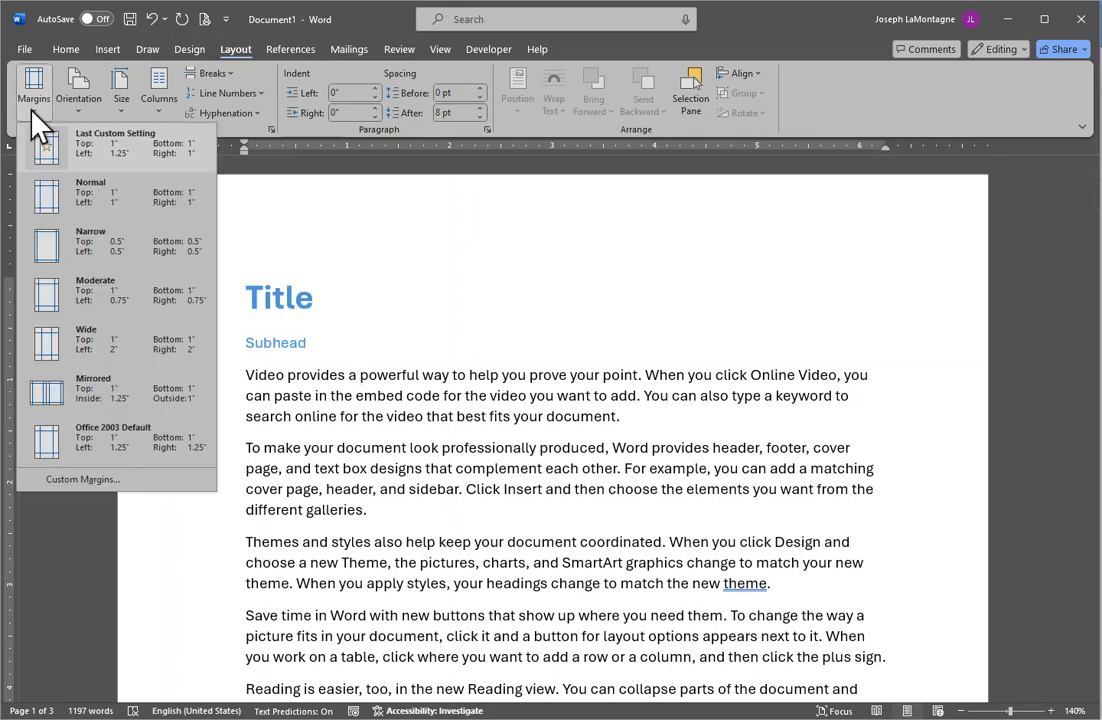
click(131, 190)
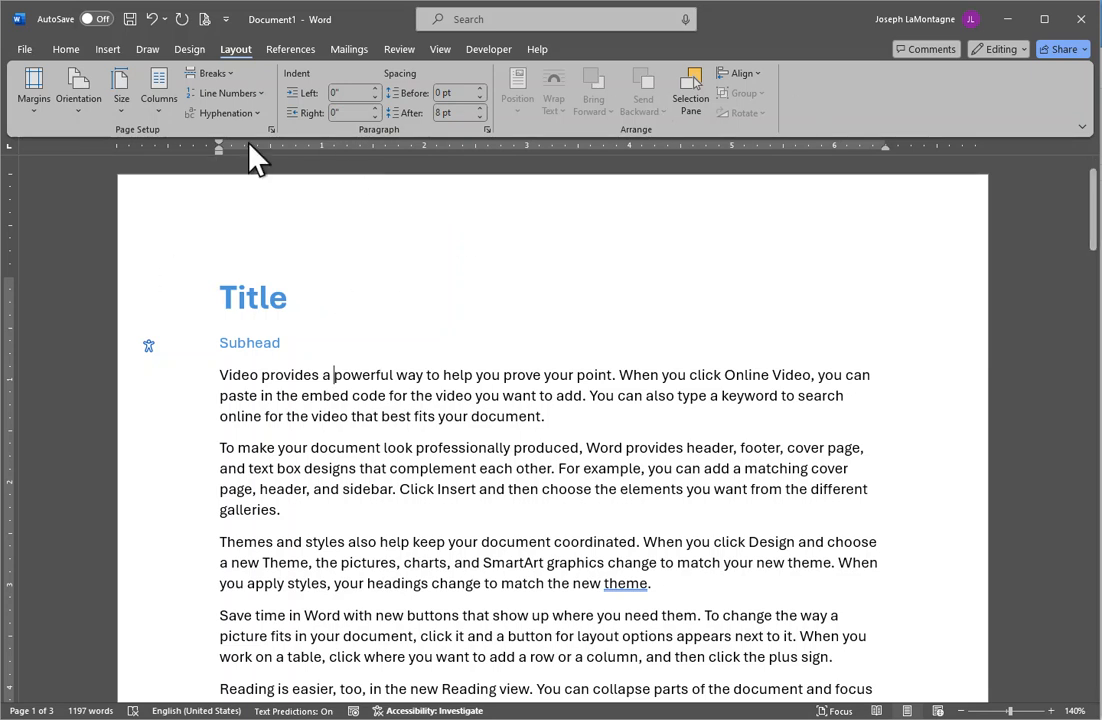
click(110, 50)
click(150, 50)
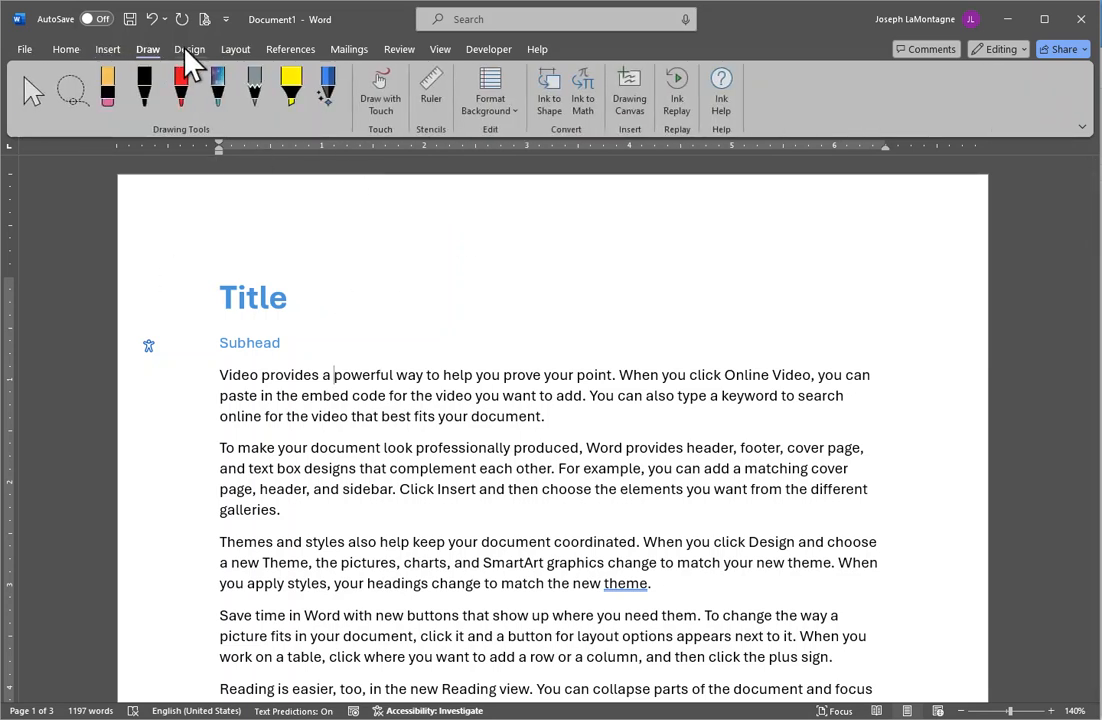
Look through the Design, Layout and References tabs, return to Home, and dismiss a ribbon context menu.
click(189, 48)
click(237, 50)
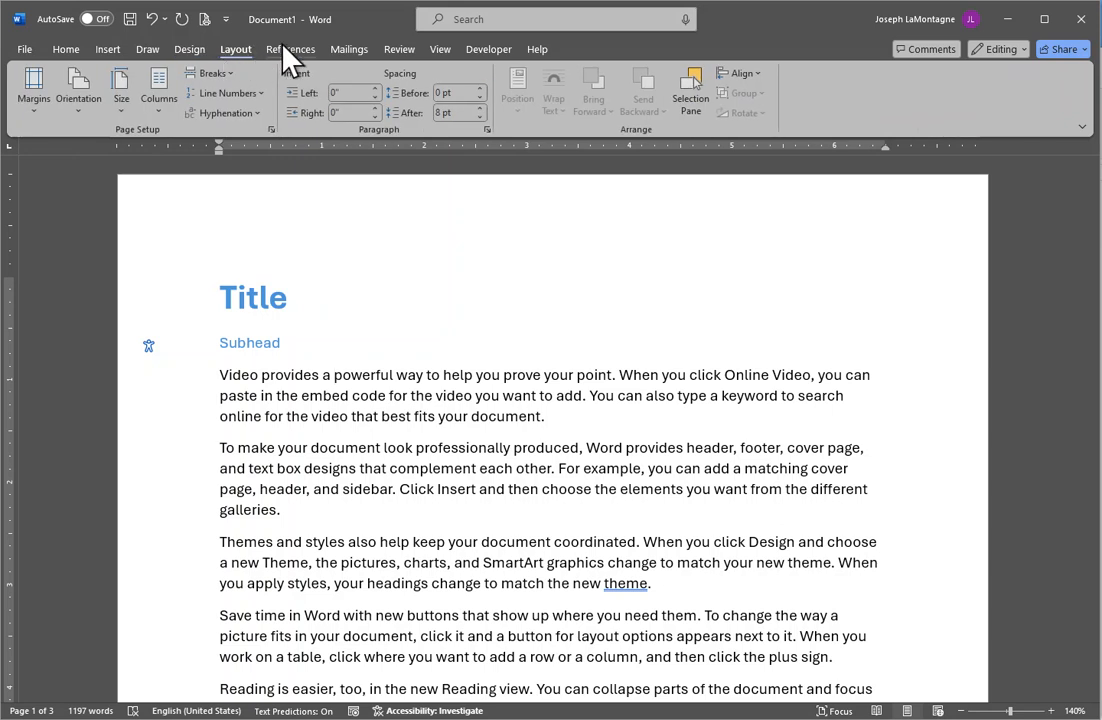
click(284, 51)
click(66, 50)
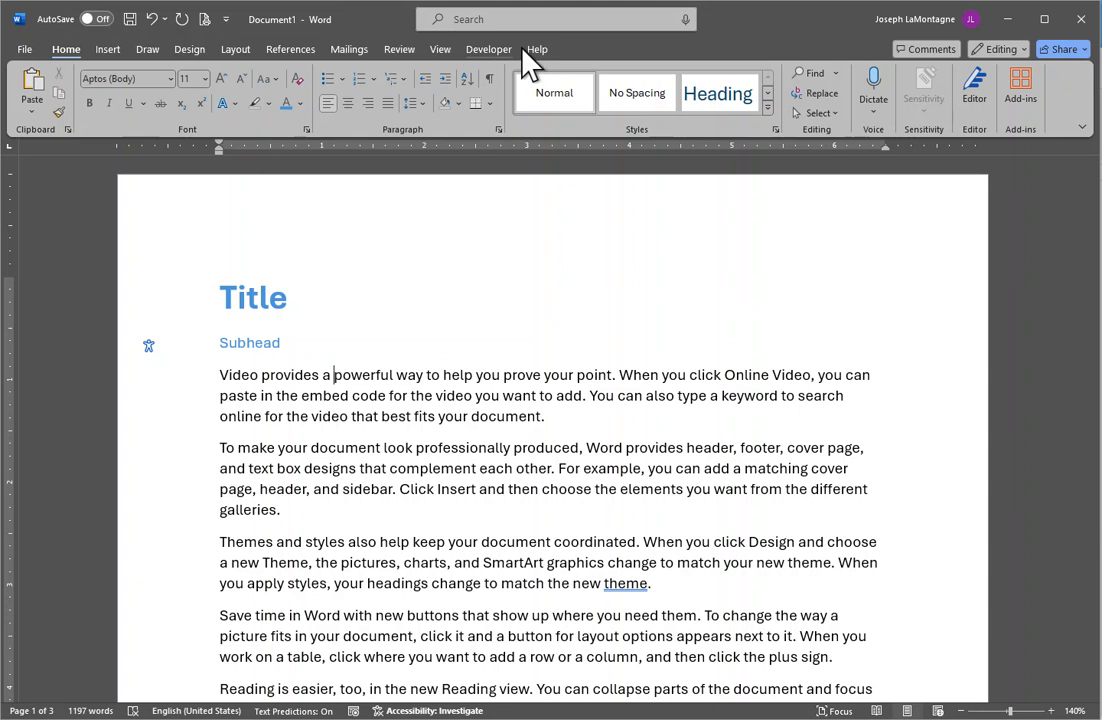
right_click(1069, 97)
click(812, 20)
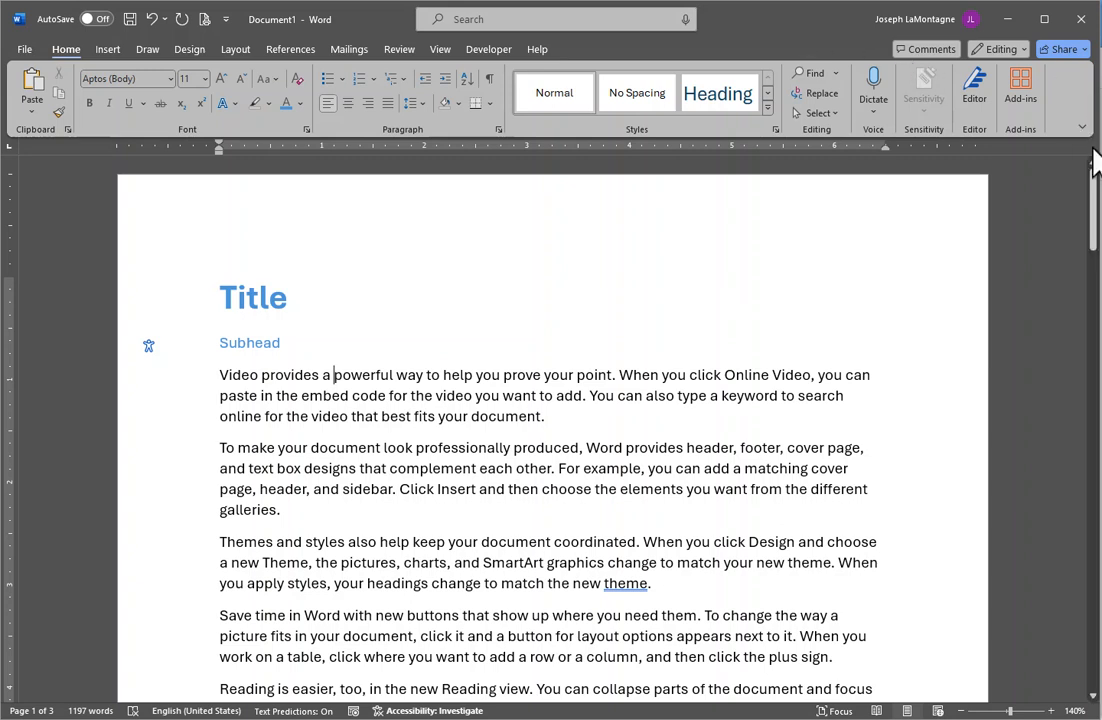
Narrow the Word window and collapse the ribbon to save space.
drag(1092, 150, 967, 154)
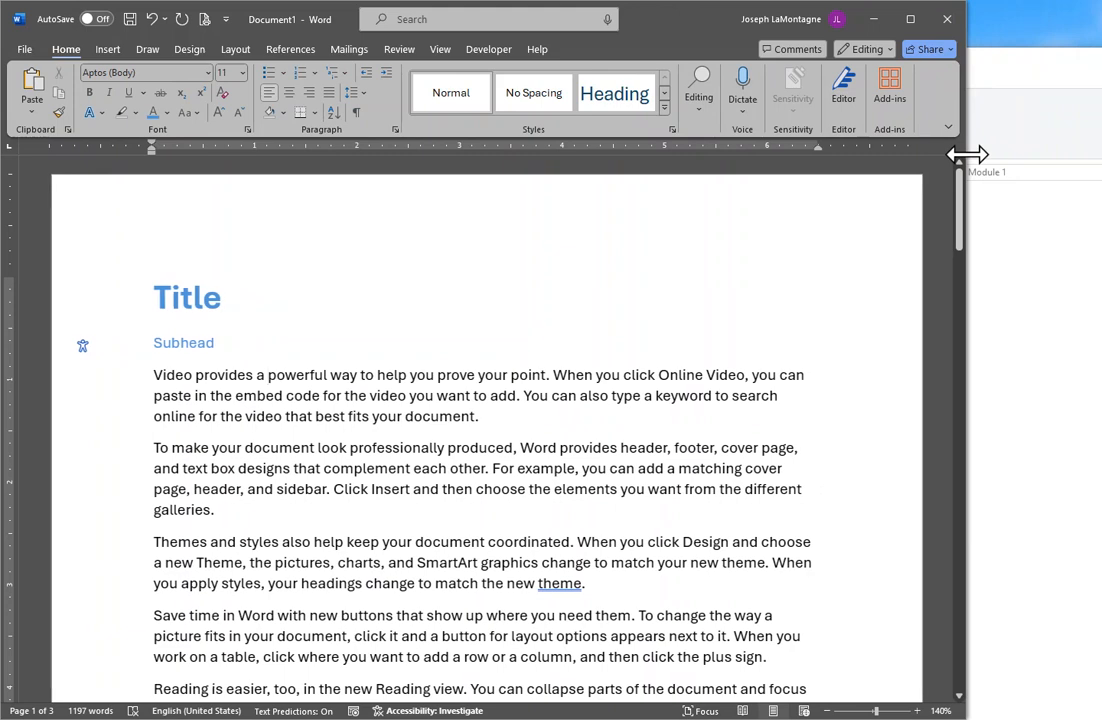
right_click(939, 101)
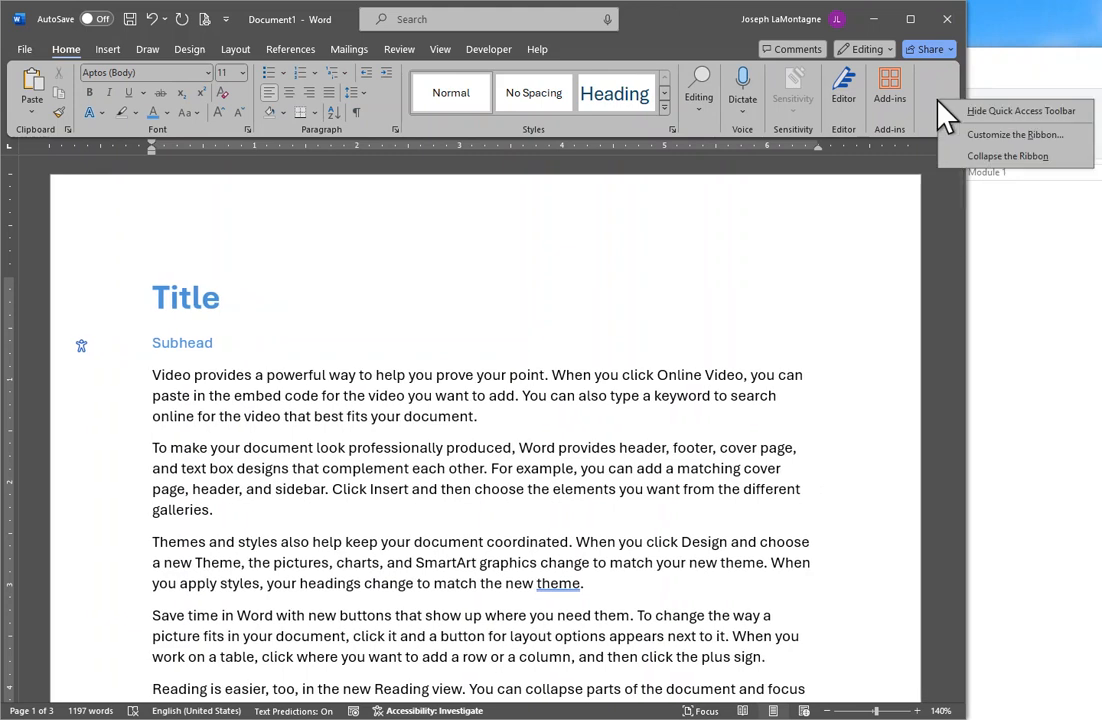
click(1000, 163)
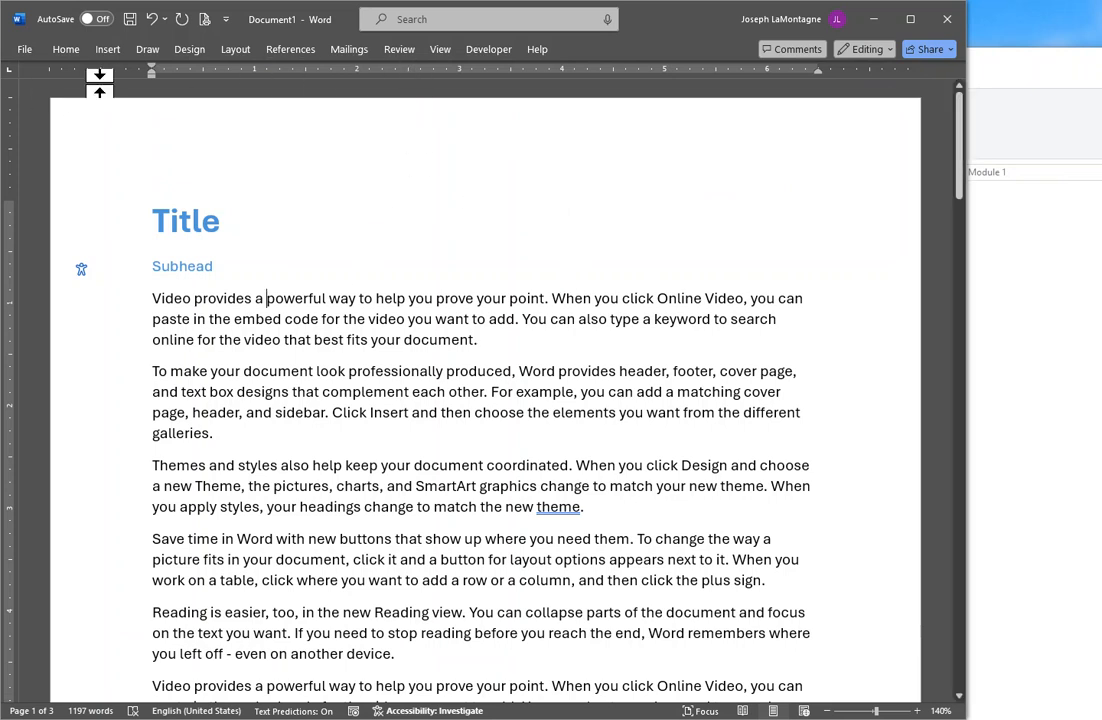
click(236, 50)
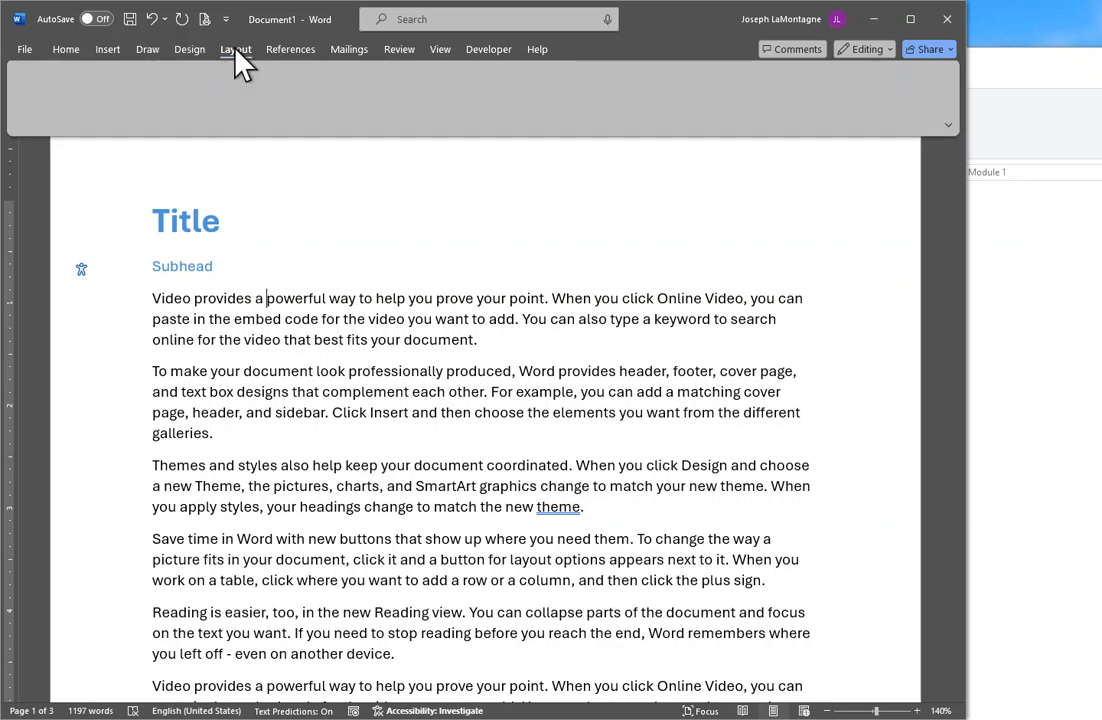
click(325, 315)
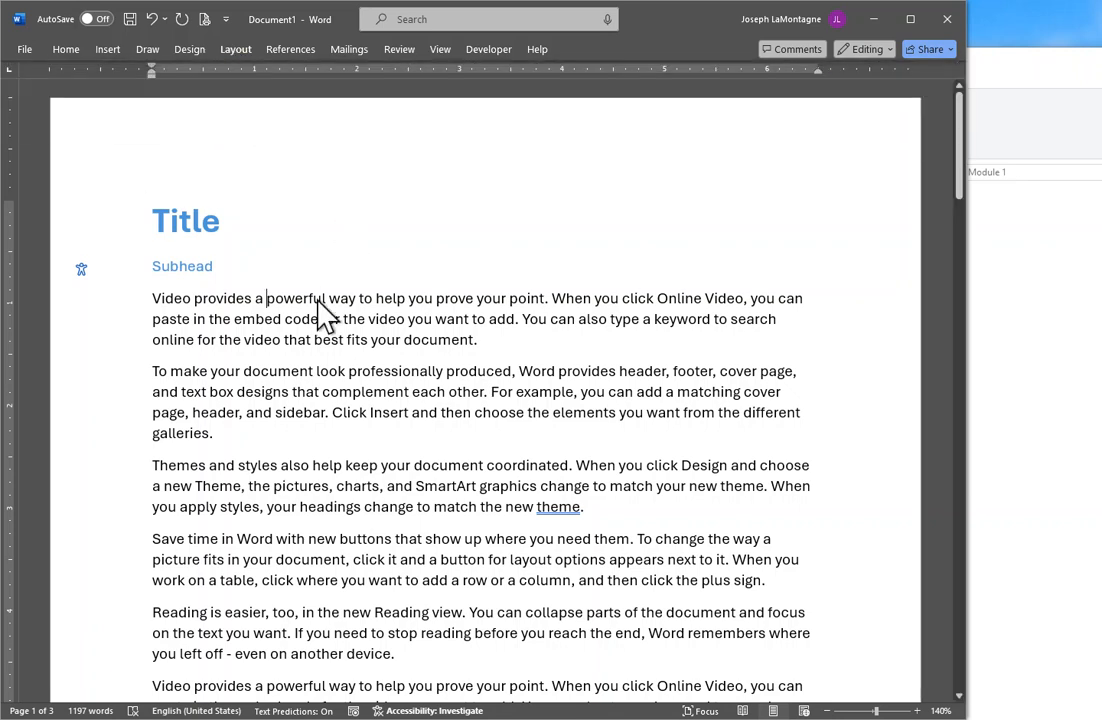
Show the Layout commands and uncheck Collapse the Ribbon to keep them pinned.
click(236, 50)
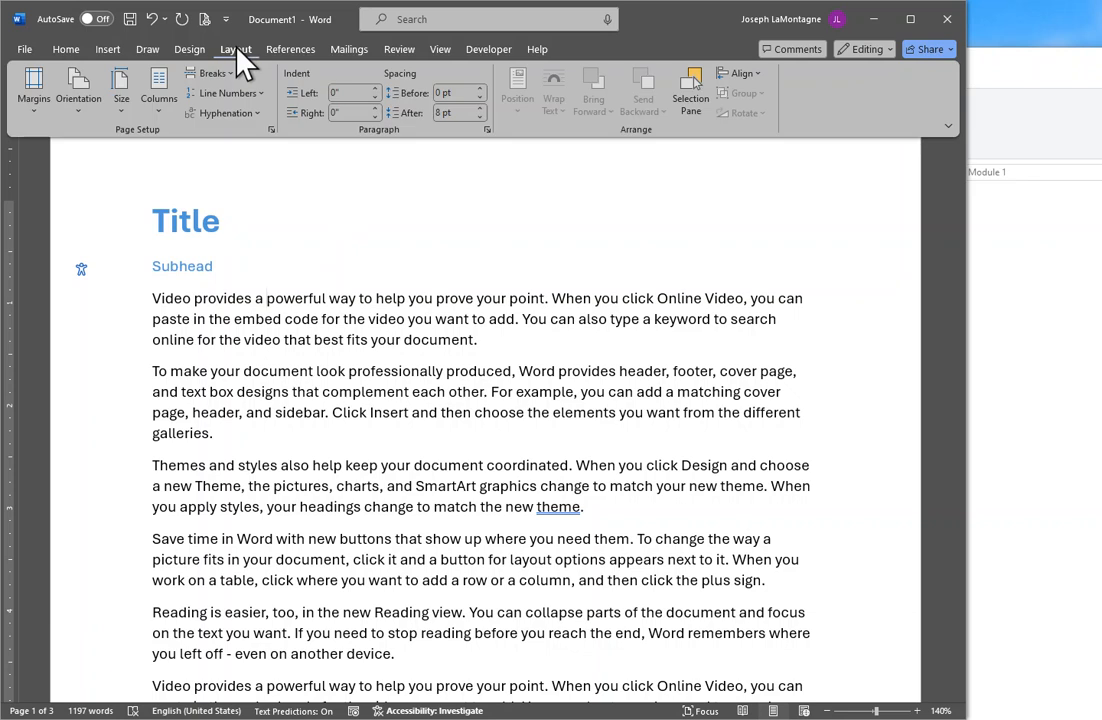
right_click(876, 97)
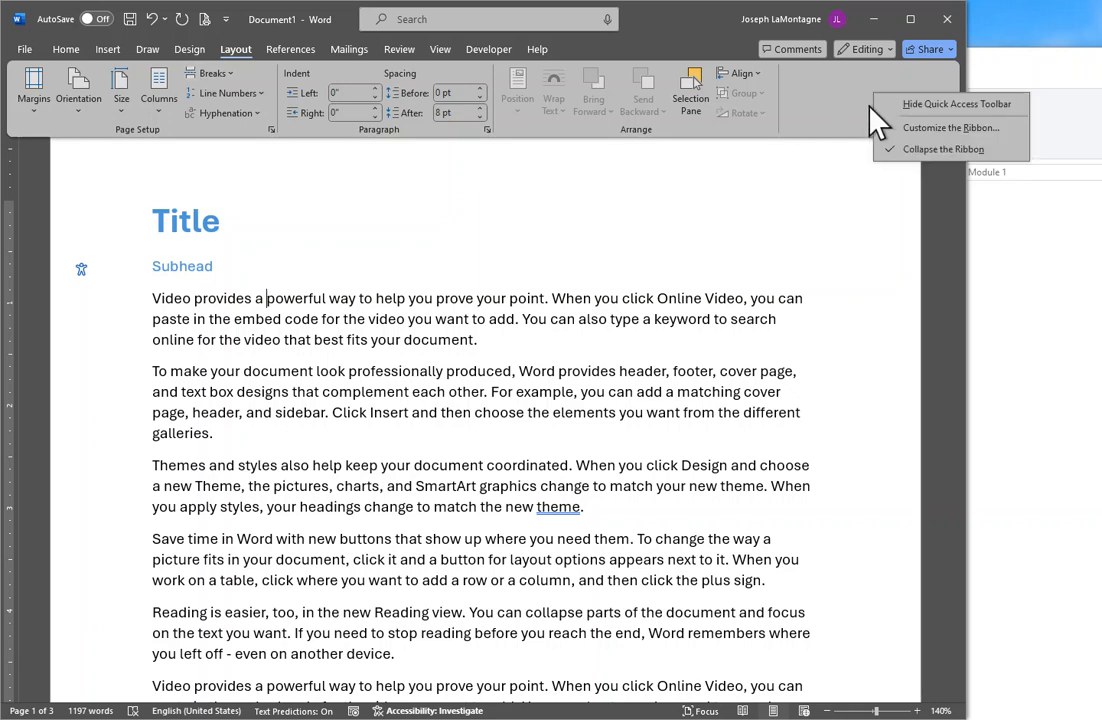
click(921, 150)
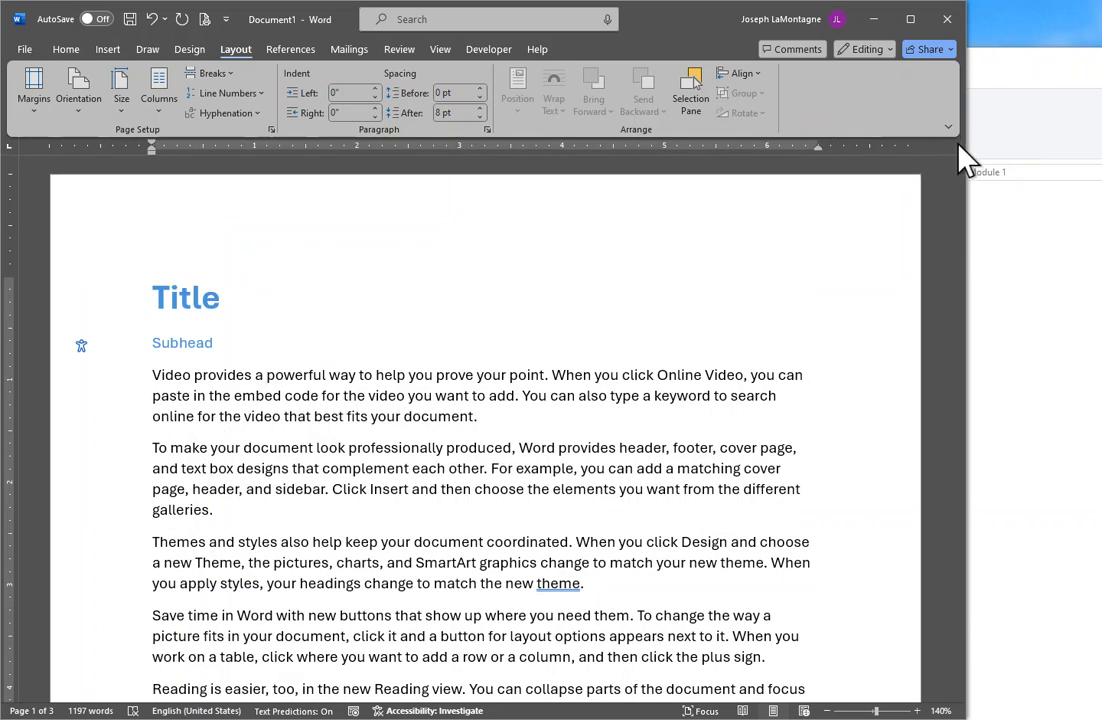
Restore the Word window to full width, return to the Home tab, and scroll the document.
drag(979, 143, 1095, 140)
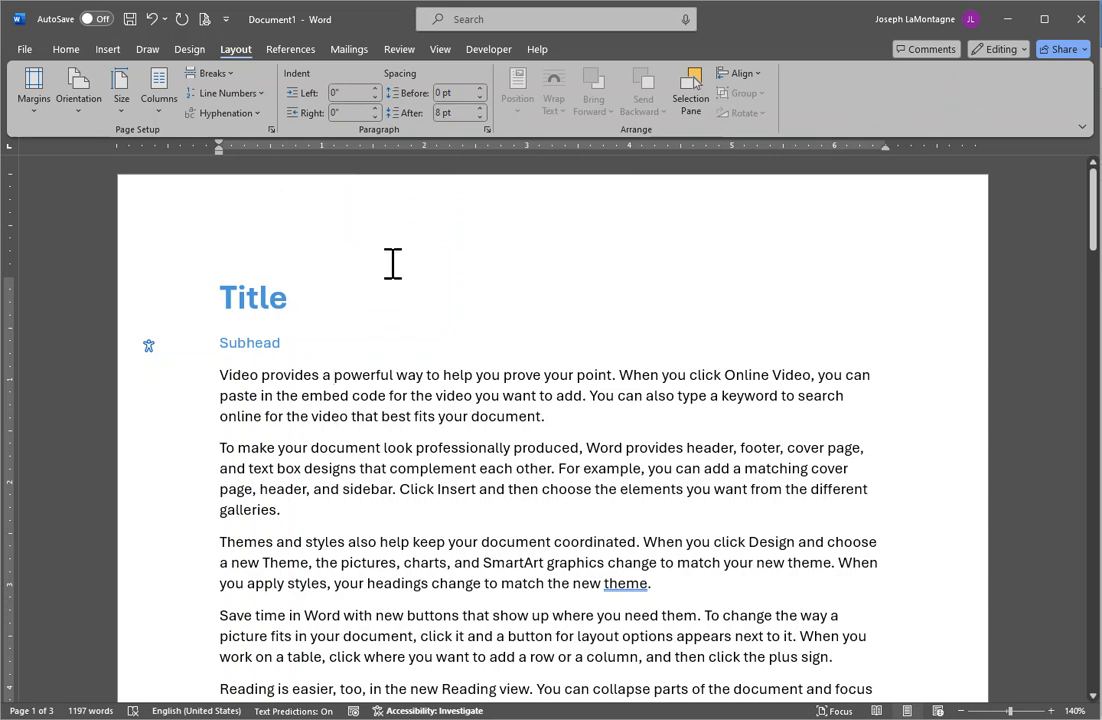
click(63, 48)
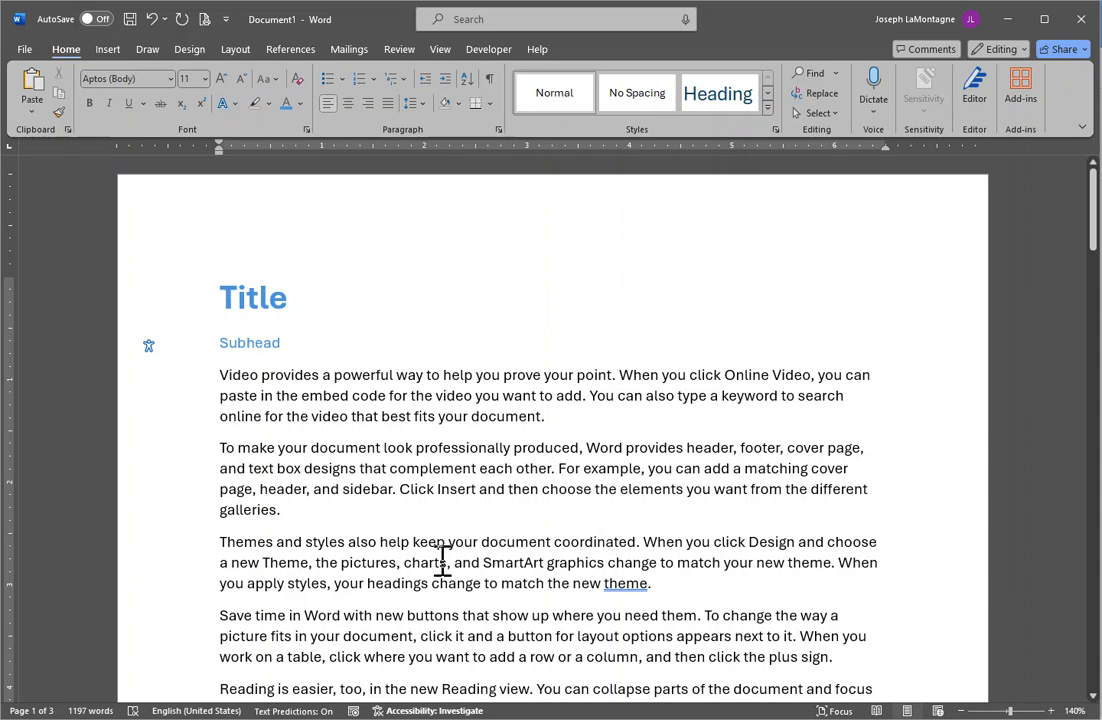
scroll(452, 516, down, 6)
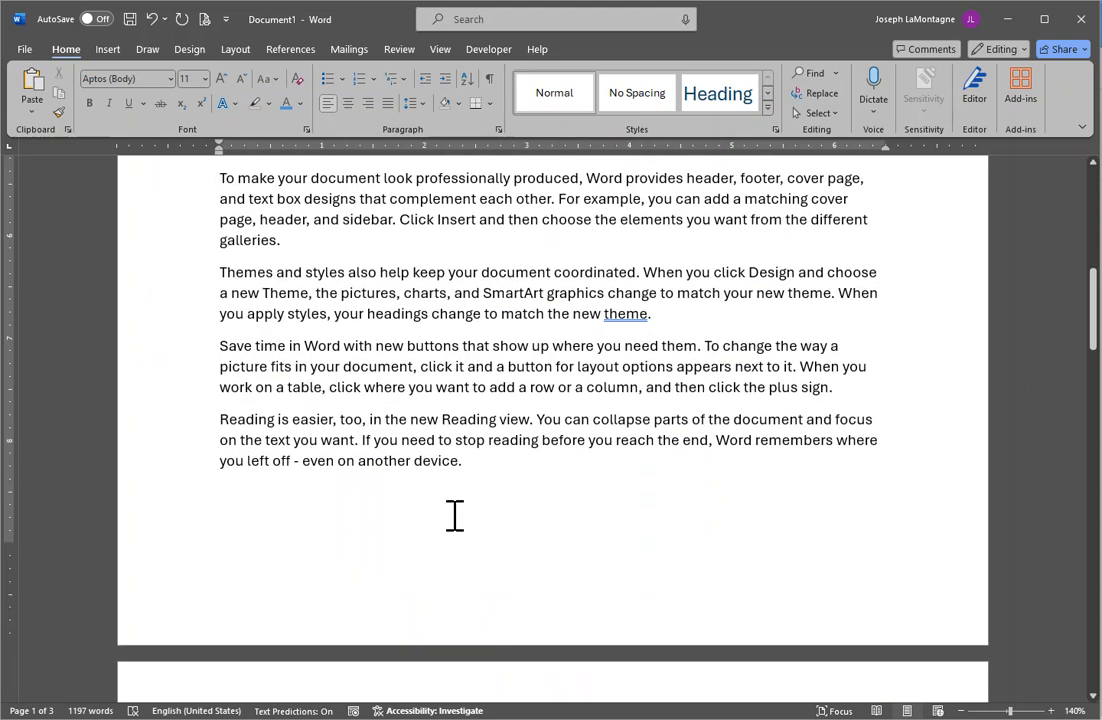
scroll(455, 514, down, 2)
scroll(582, 481, up, 2)
scroll(582, 481, up, 10)
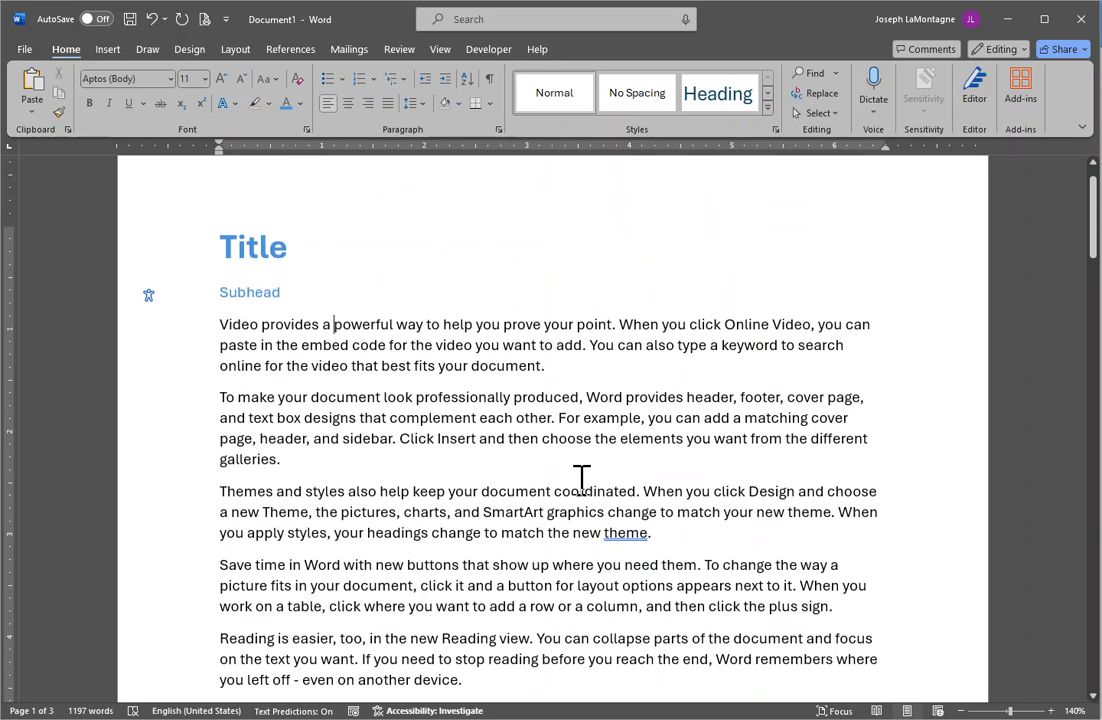
scroll(582, 480, down, 1)
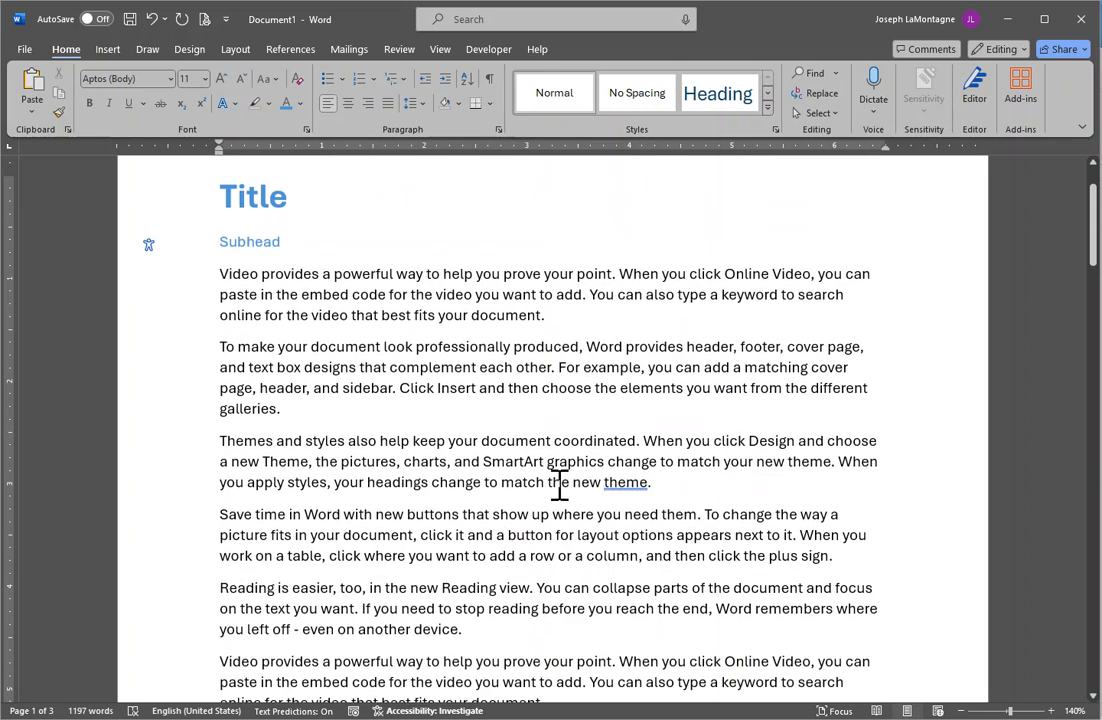
Insert a Plain Number 2 page number centred at the bottom of every page.
click(112, 52)
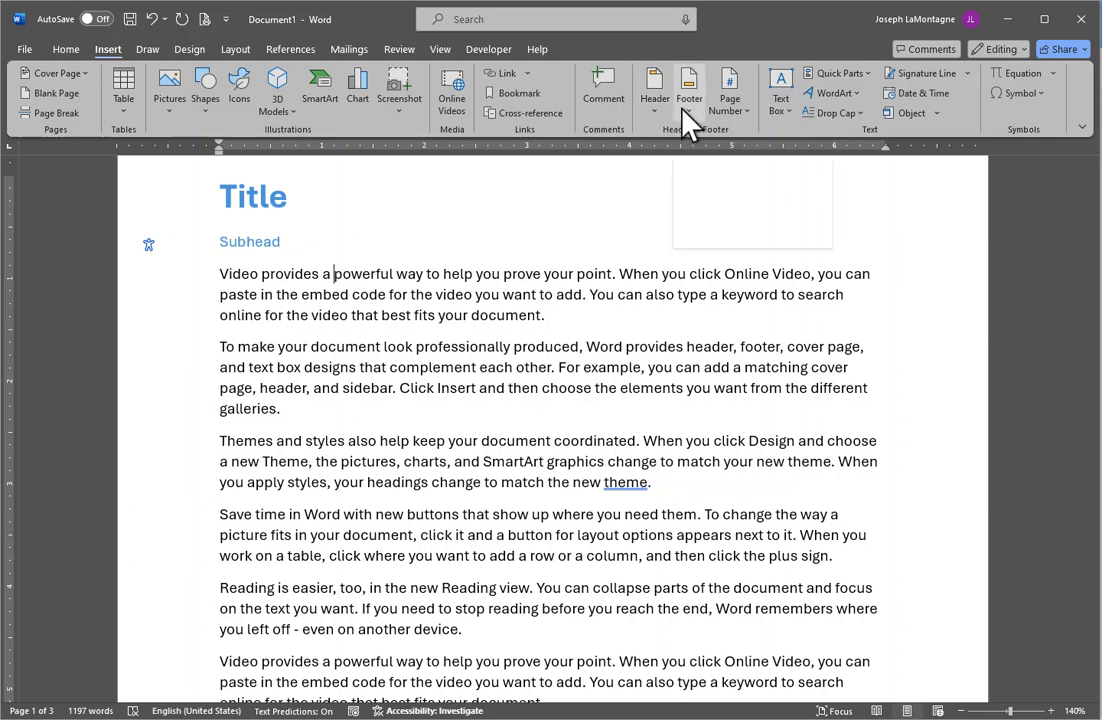
click(737, 108)
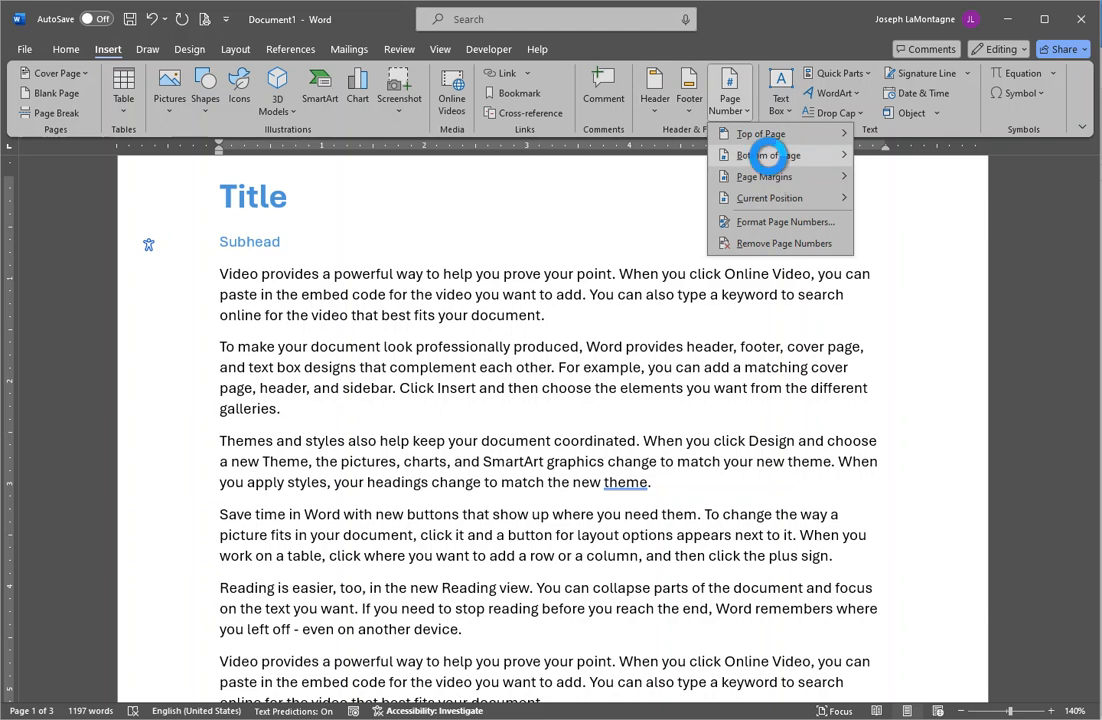
mouse_move(770, 156)
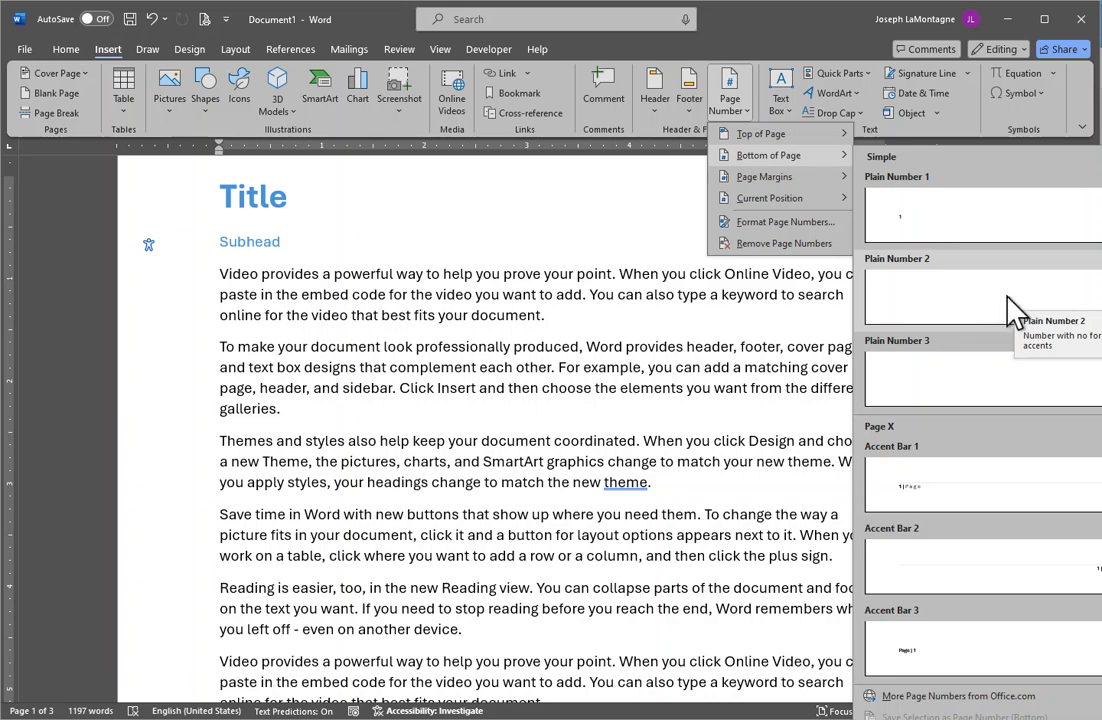
click(1012, 311)
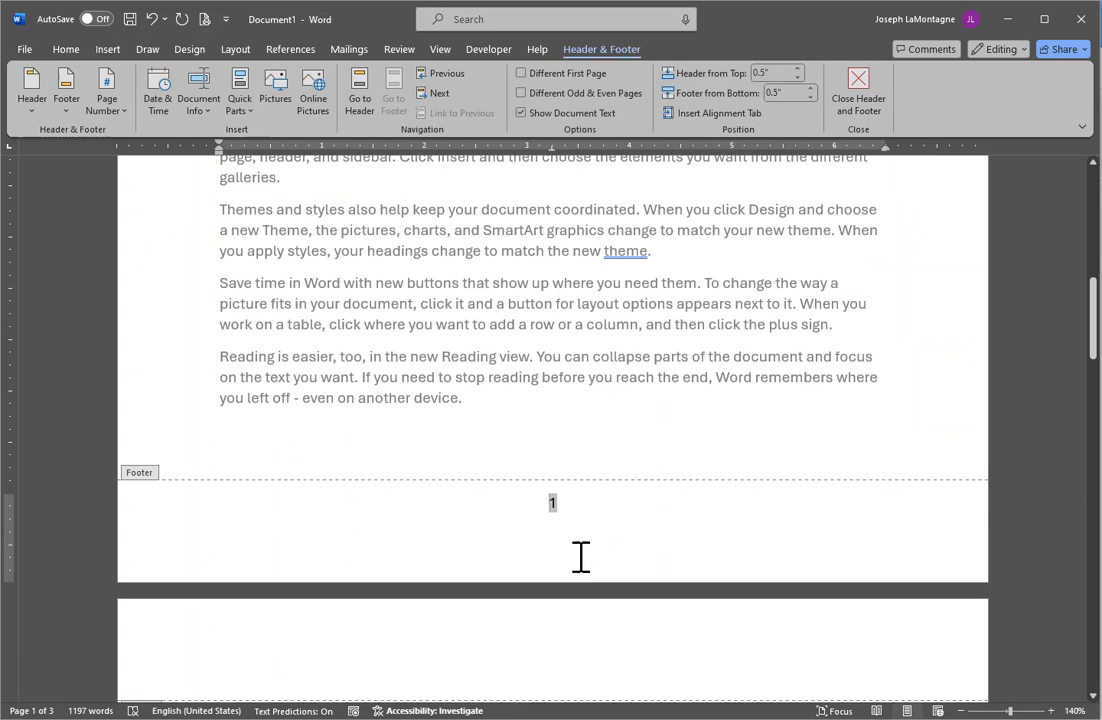
Set the footer page number to 9 pt and add a top border line above it.
double_click(553, 503)
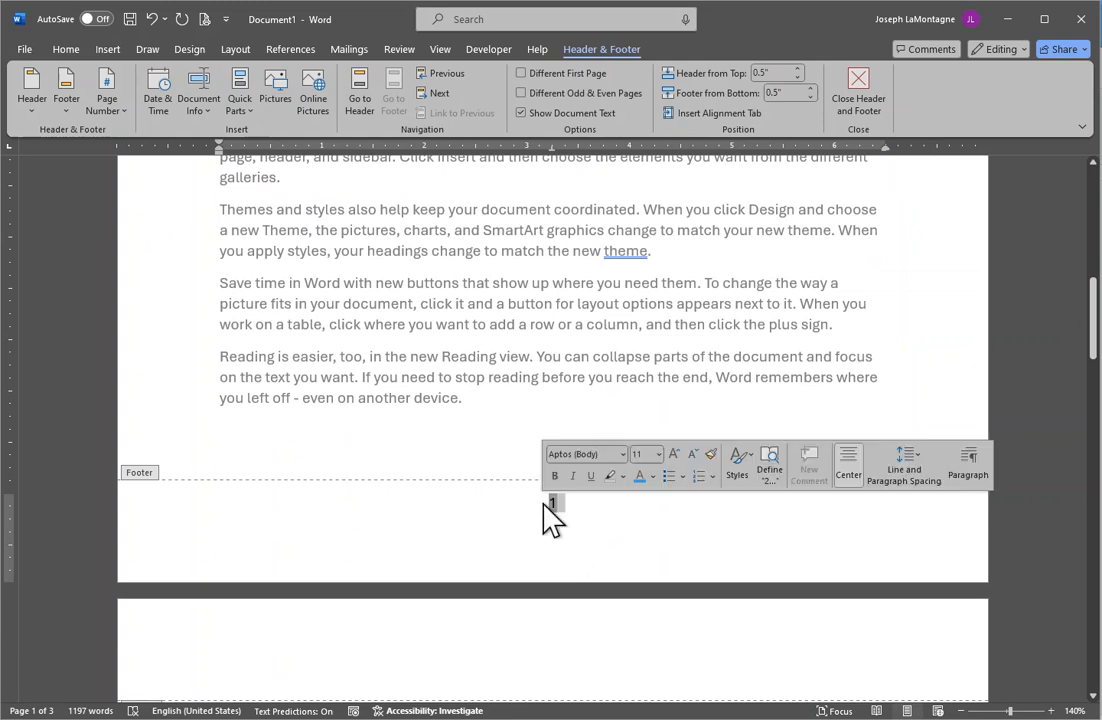
click(62, 49)
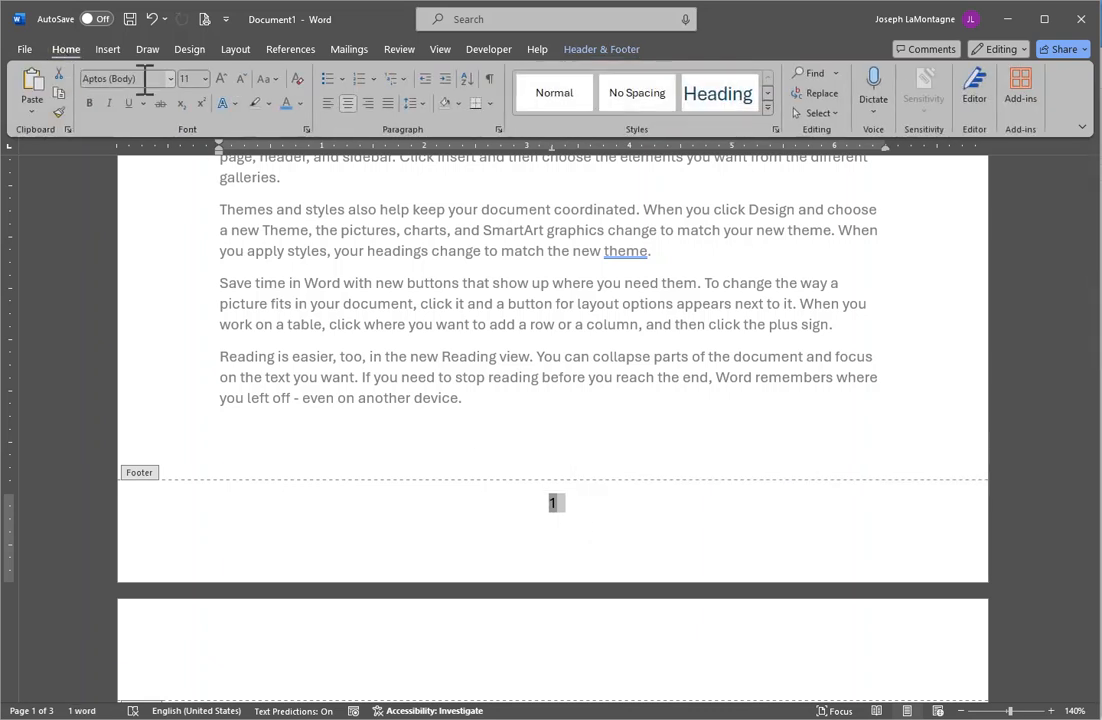
click(241, 78)
click(241, 78)
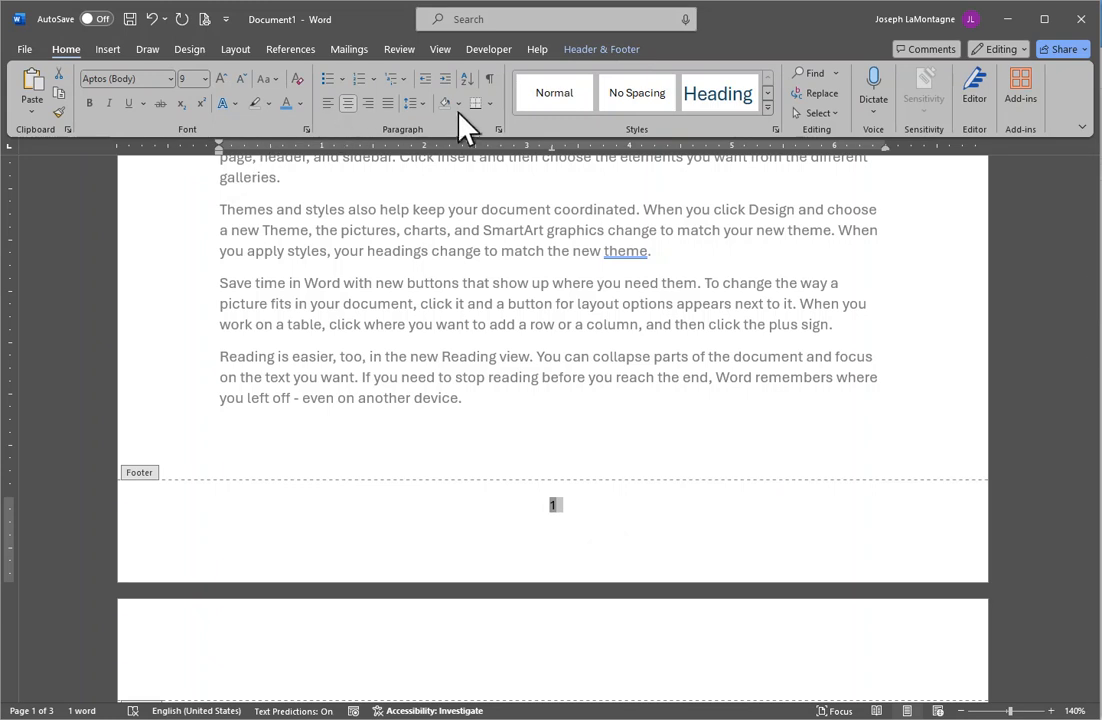
click(489, 103)
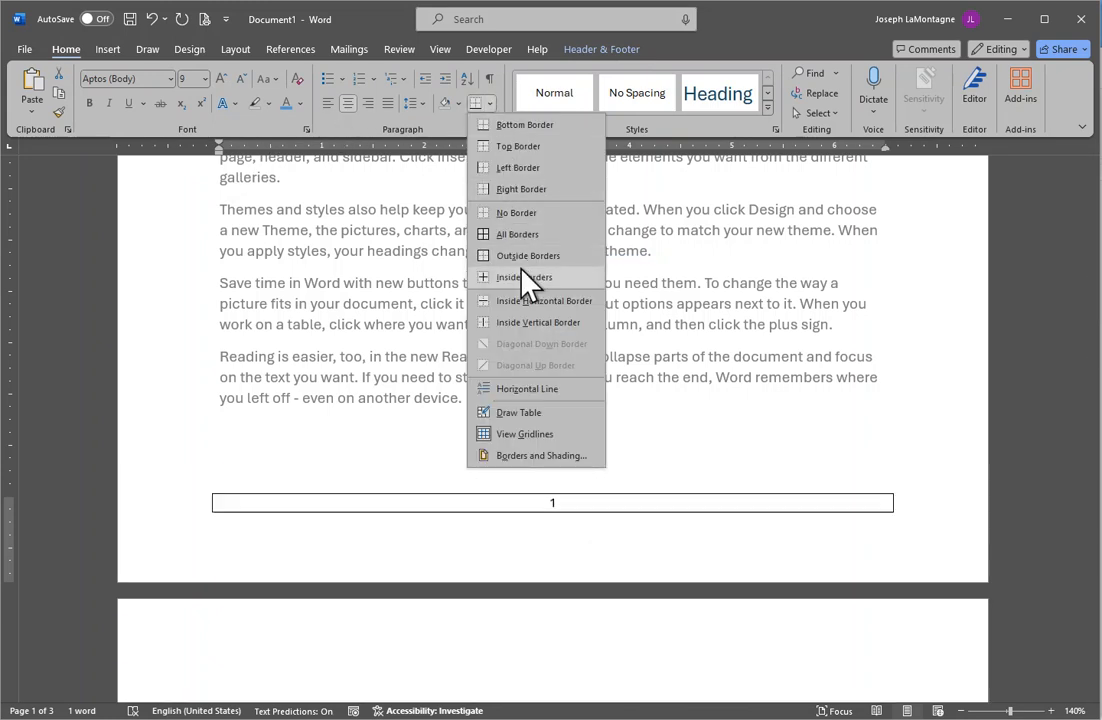
click(518, 147)
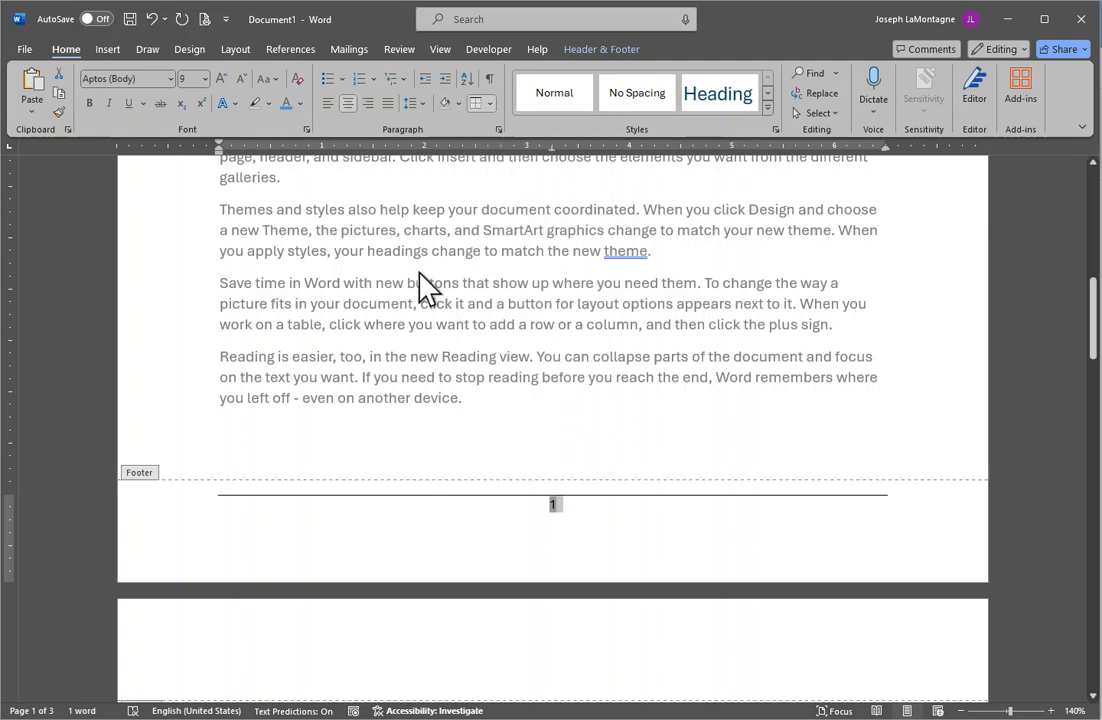
click(204, 19)
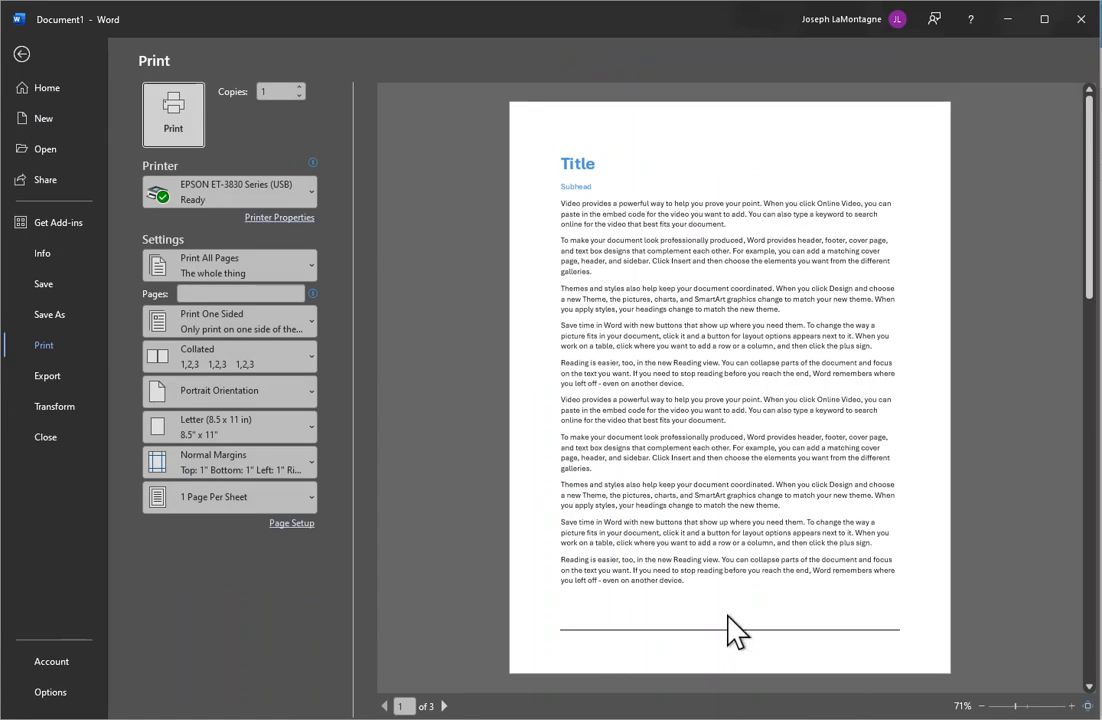
Scroll the print preview to check the footer lines and page numbers, then return to editing.
scroll(805, 590, down, 5)
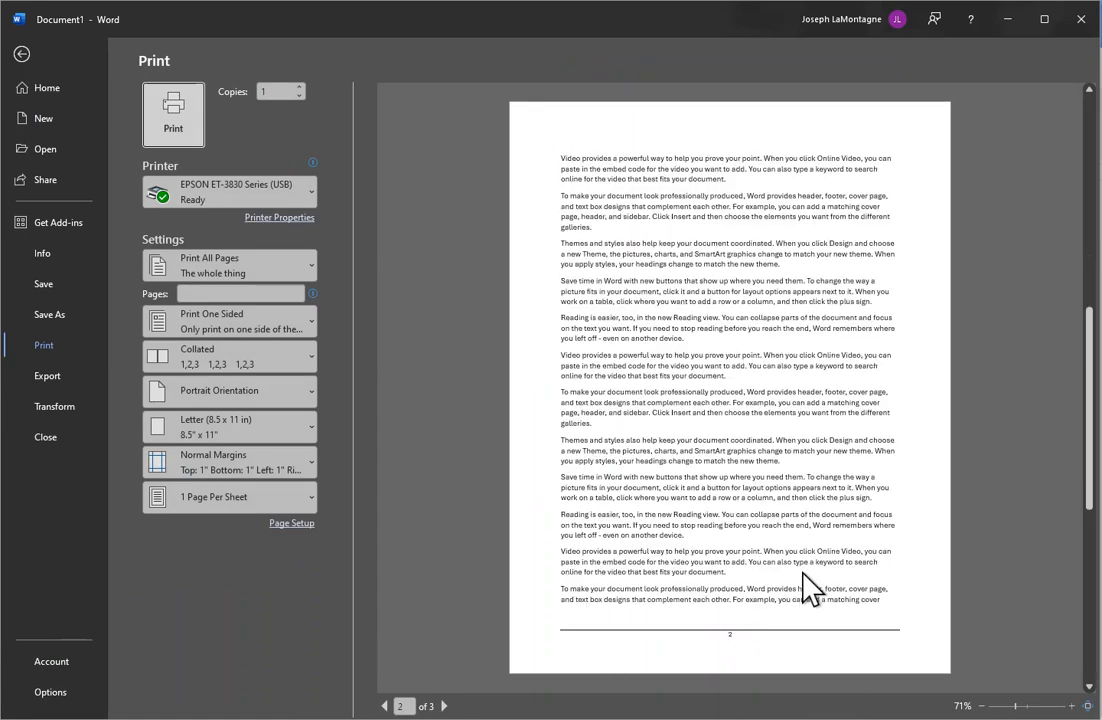
scroll(805, 590, up, 5)
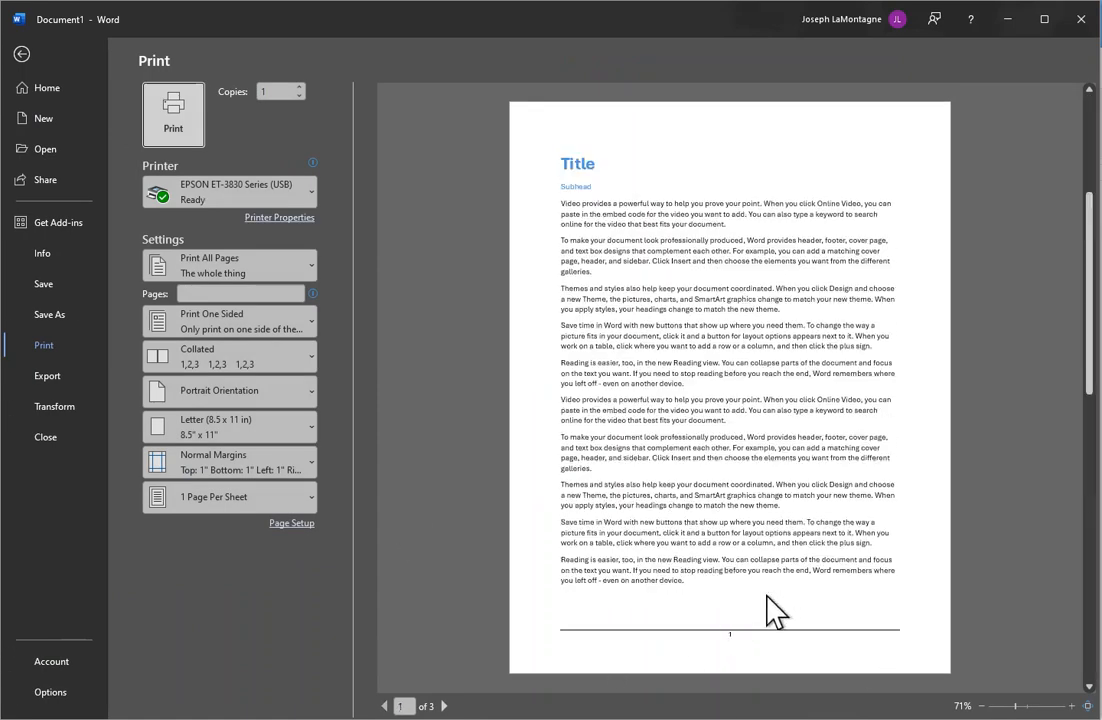
click(22, 54)
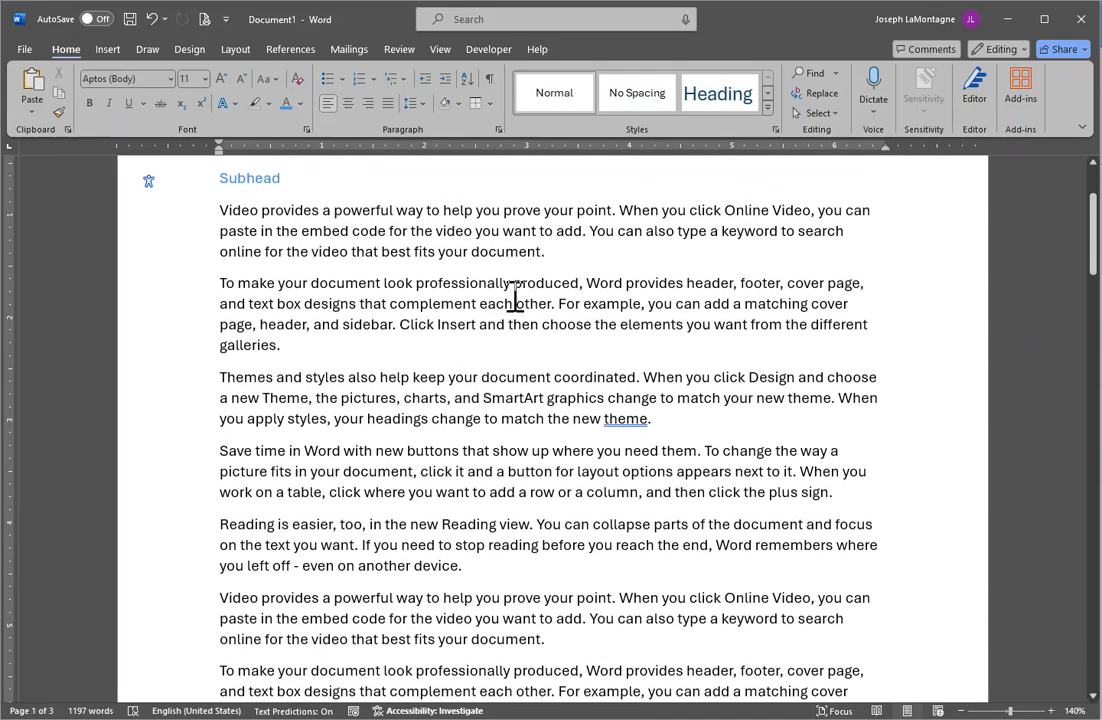